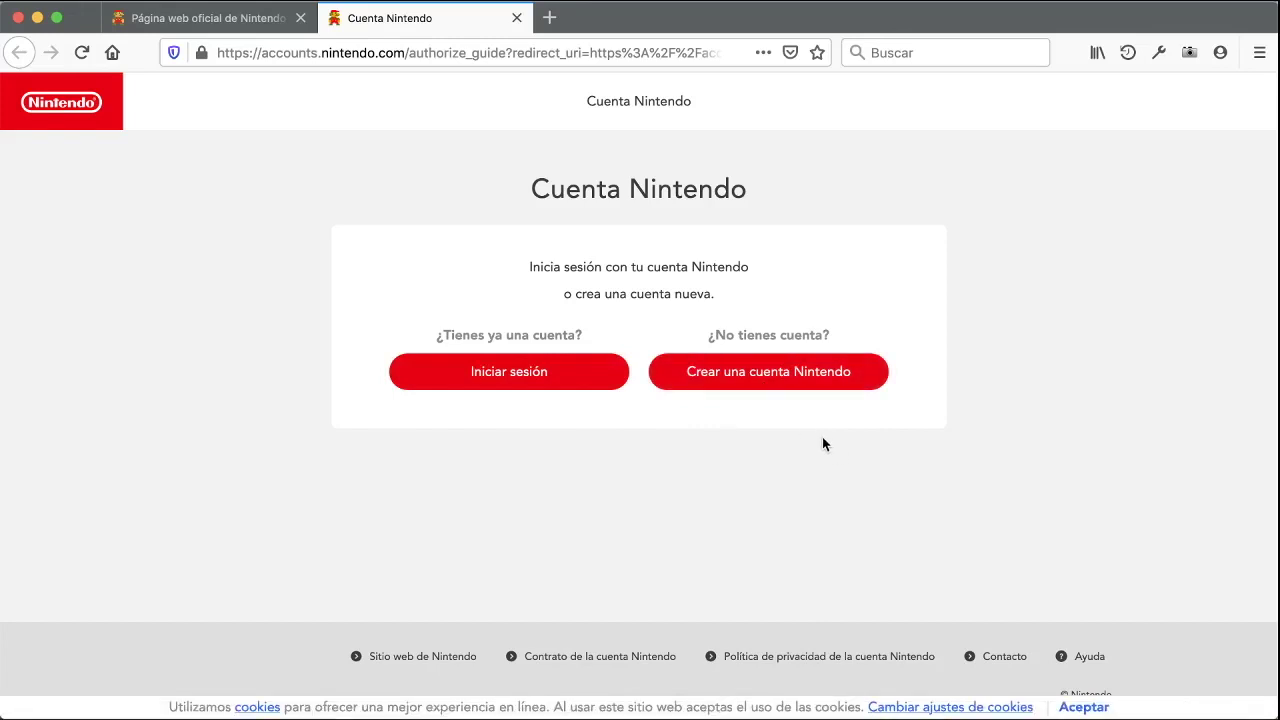
Begin a new Nintendo Account and choose the option for users aged 16 or older.
{"action": "left_click", "coordinate": [788, 377]}
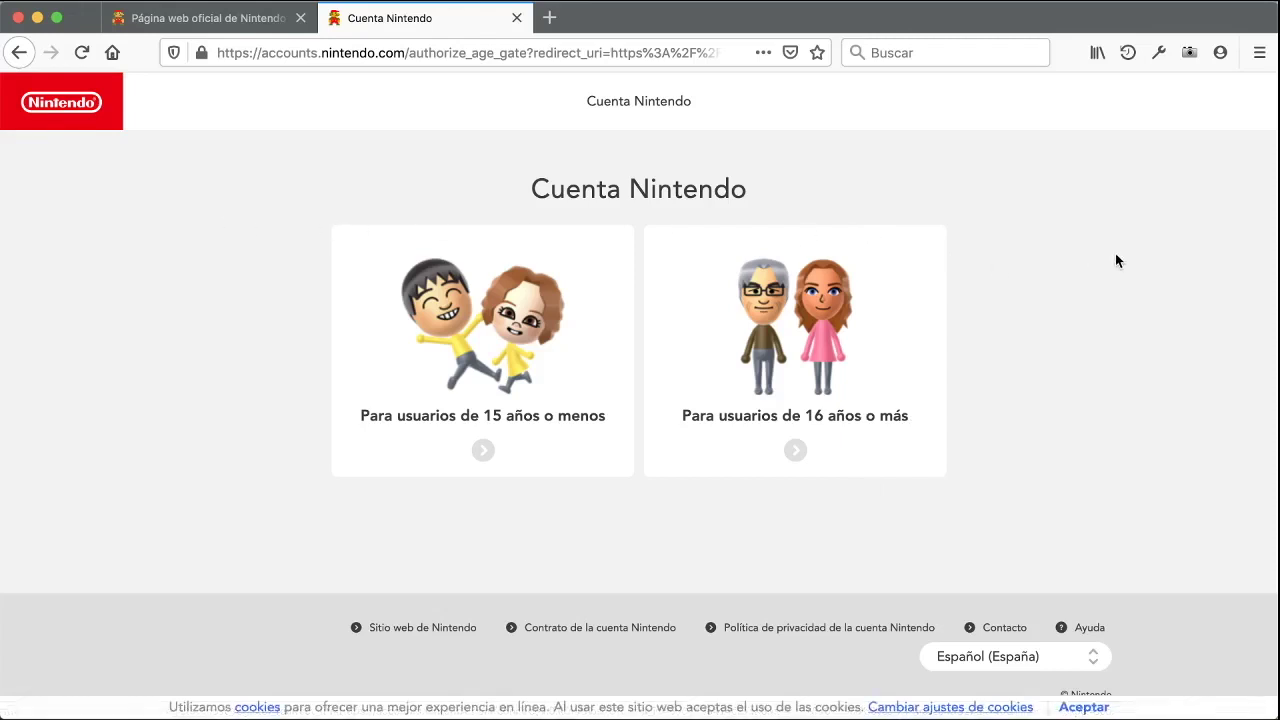
{"action": "left_click", "coordinate": [800, 350]}
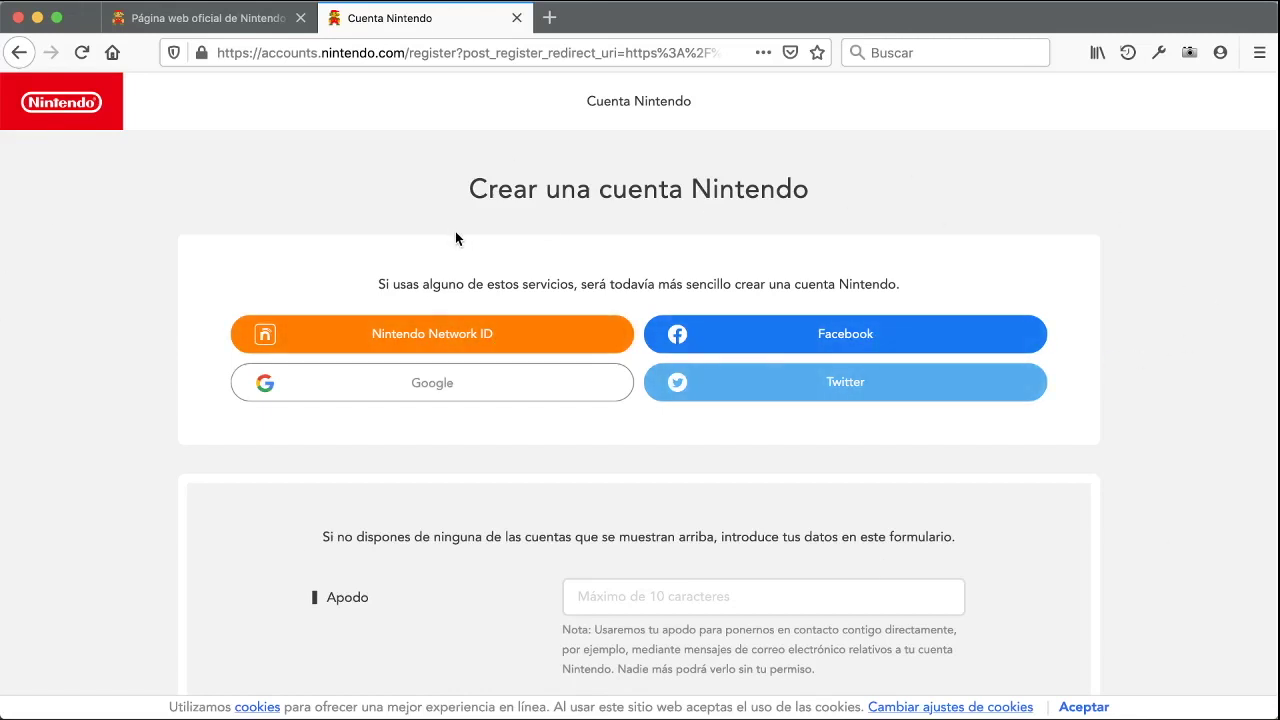
Enter 'America' as the Apodo nickname, fixing the mistyped text, then go to the e-mail field.
{"action": "scroll", "coordinate": [1183, 364], "scroll_direction": "down", "scroll_amount": 2}
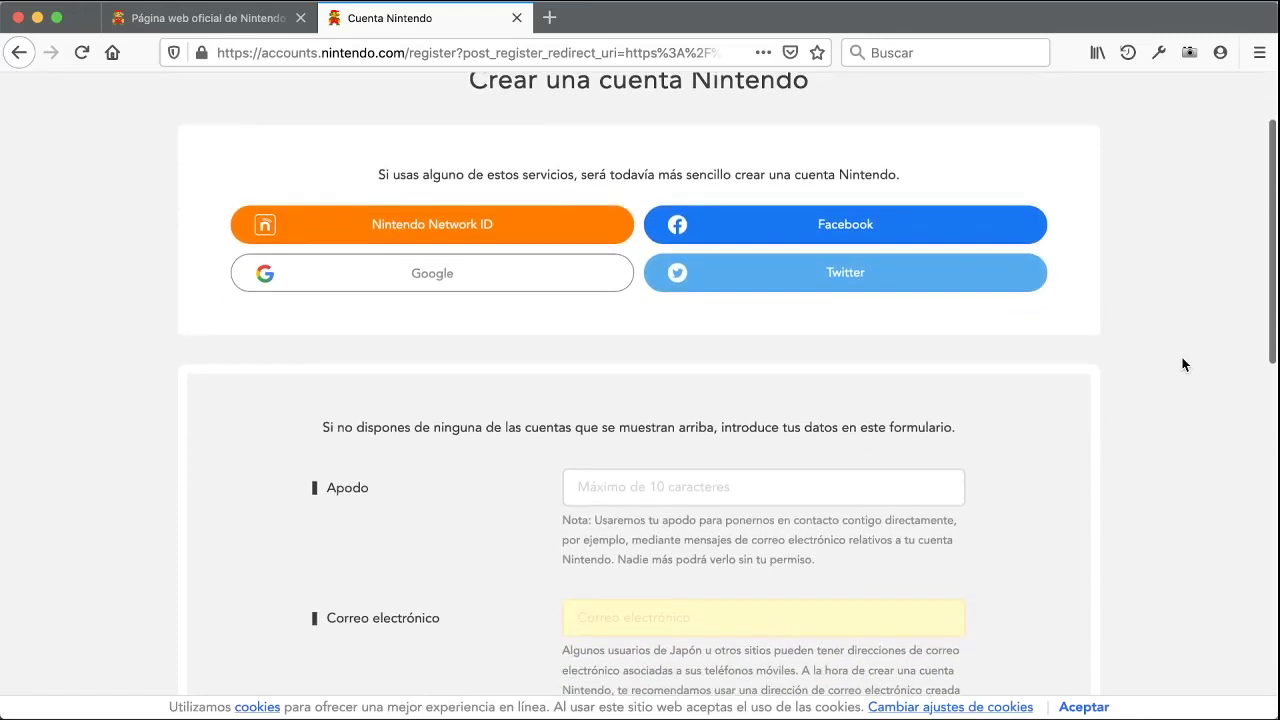
{"action": "scroll", "coordinate": [1183, 364], "scroll_direction": "down", "scroll_amount": 2}
{"action": "scroll", "coordinate": [1183, 364], "scroll_direction": "down", "scroll_amount": 3}
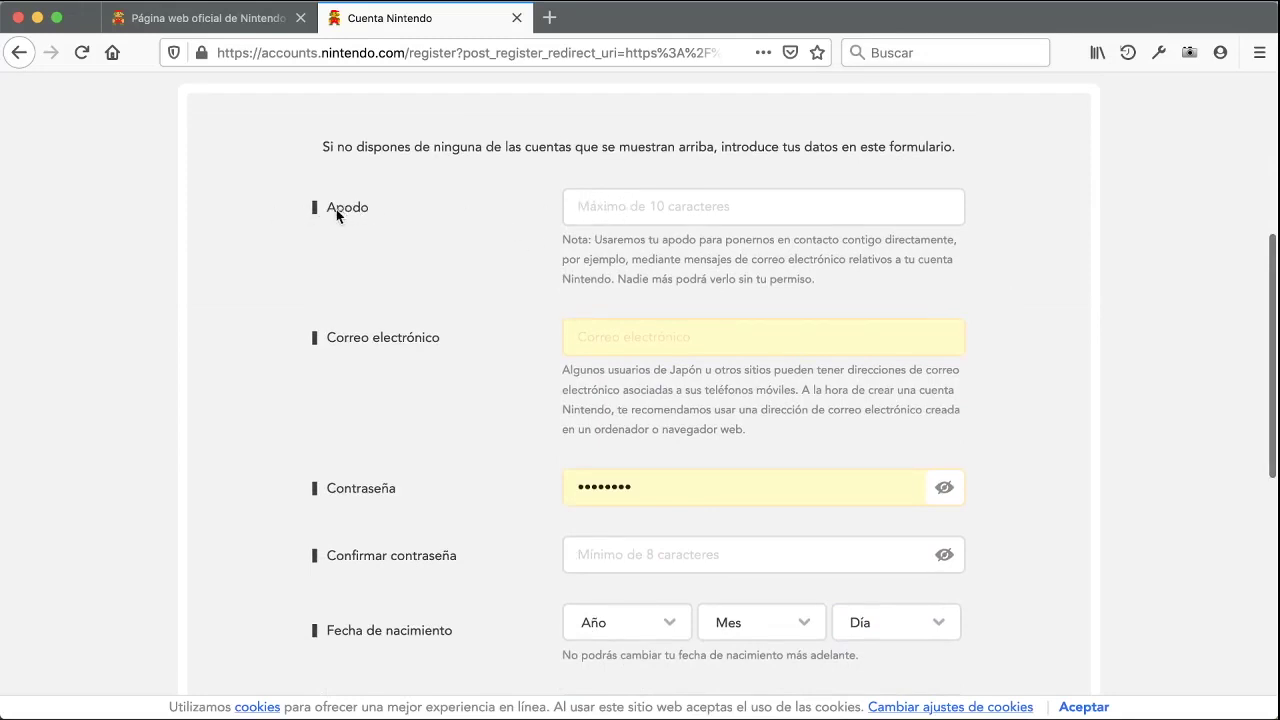
{"action": "left_click", "coordinate": [626, 198]}
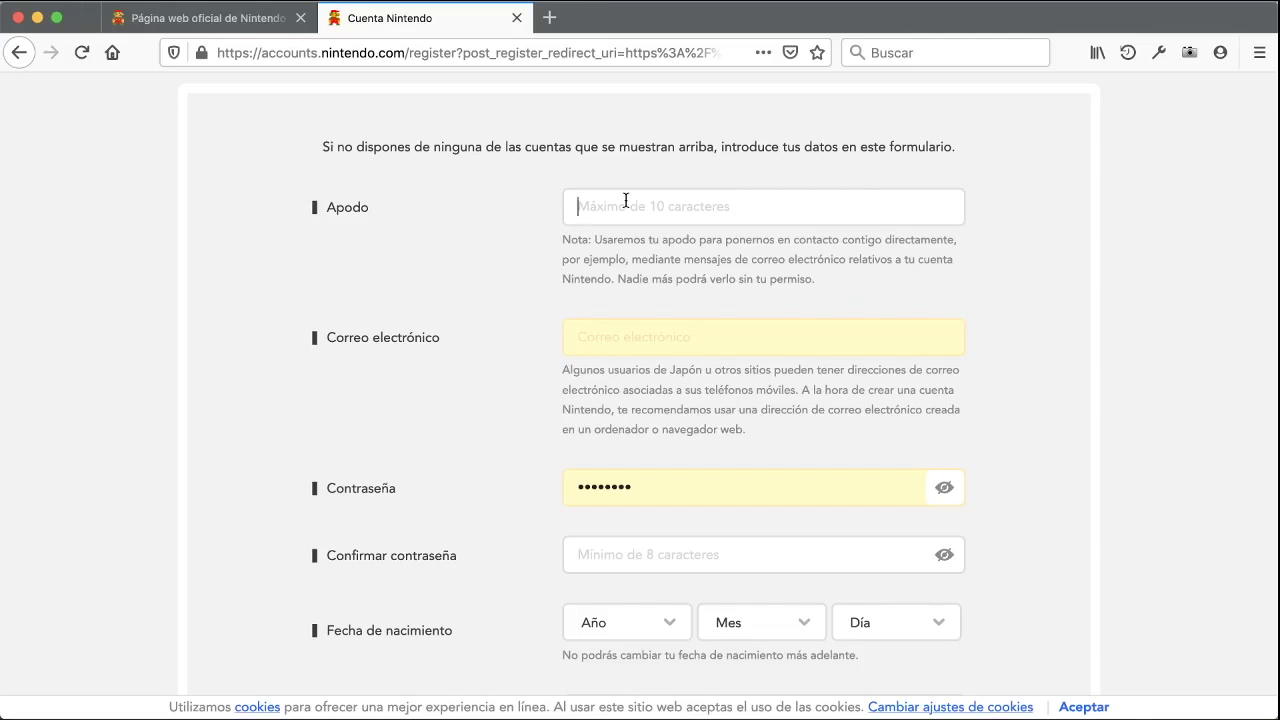
{"action": "type", "text": "smric"}
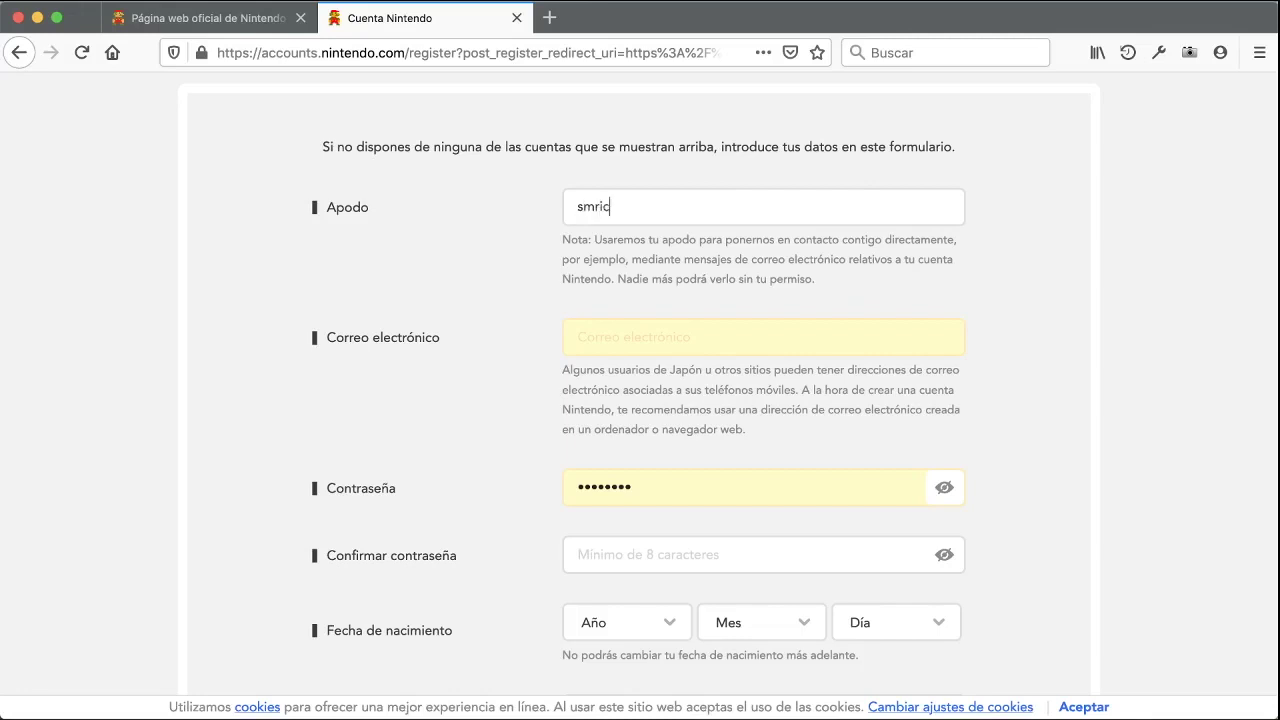
{"action": "key", "text": "BackSpace"}
{"action": "key", "text": "BackSpace"}
{"action": "key", "text": "BackSpace"}
{"action": "key", "text": "BackSpace"}
{"action": "type", "text": "America"}
{"action": "left_click", "coordinate": [589, 335]}
{"action": "left_click", "coordinate": [582, 335]}
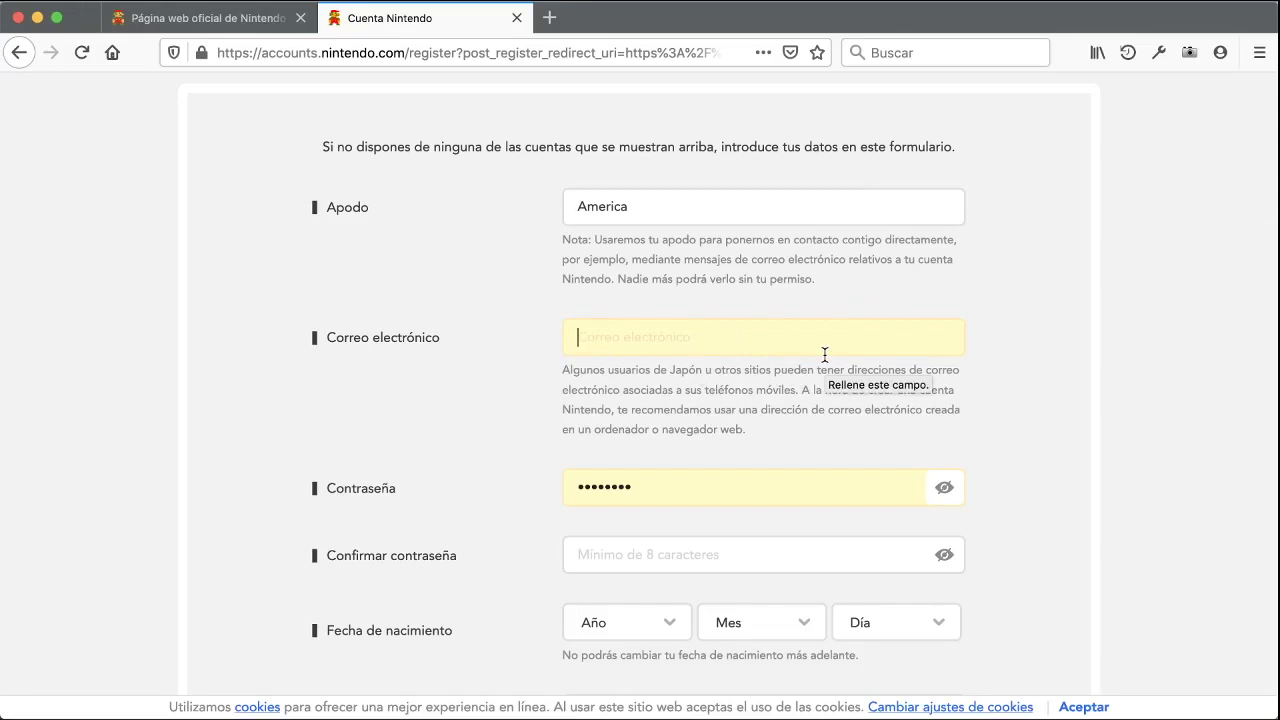
Clear the autofilled Contraseña field and dismiss the saved-login suggestions.
{"action": "scroll", "coordinate": [834, 318], "scroll_direction": "down", "scroll_amount": 5}
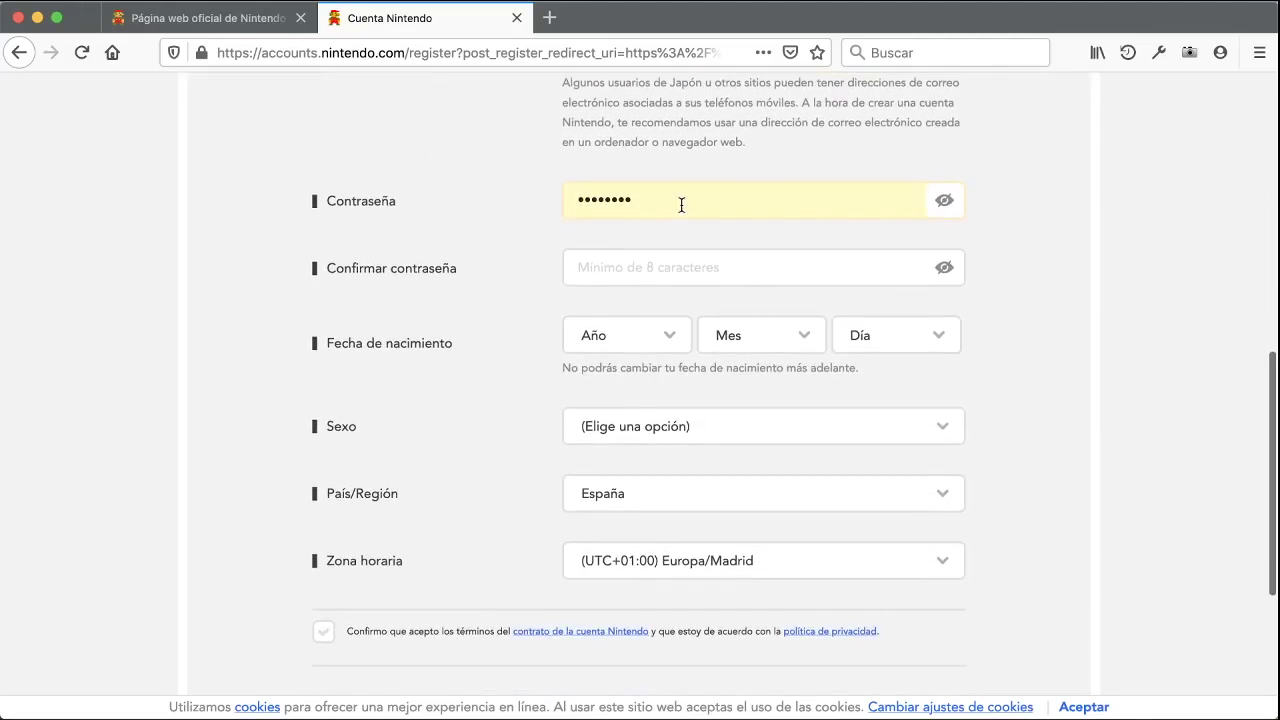
{"action": "double_click", "coordinate": [682, 206]}
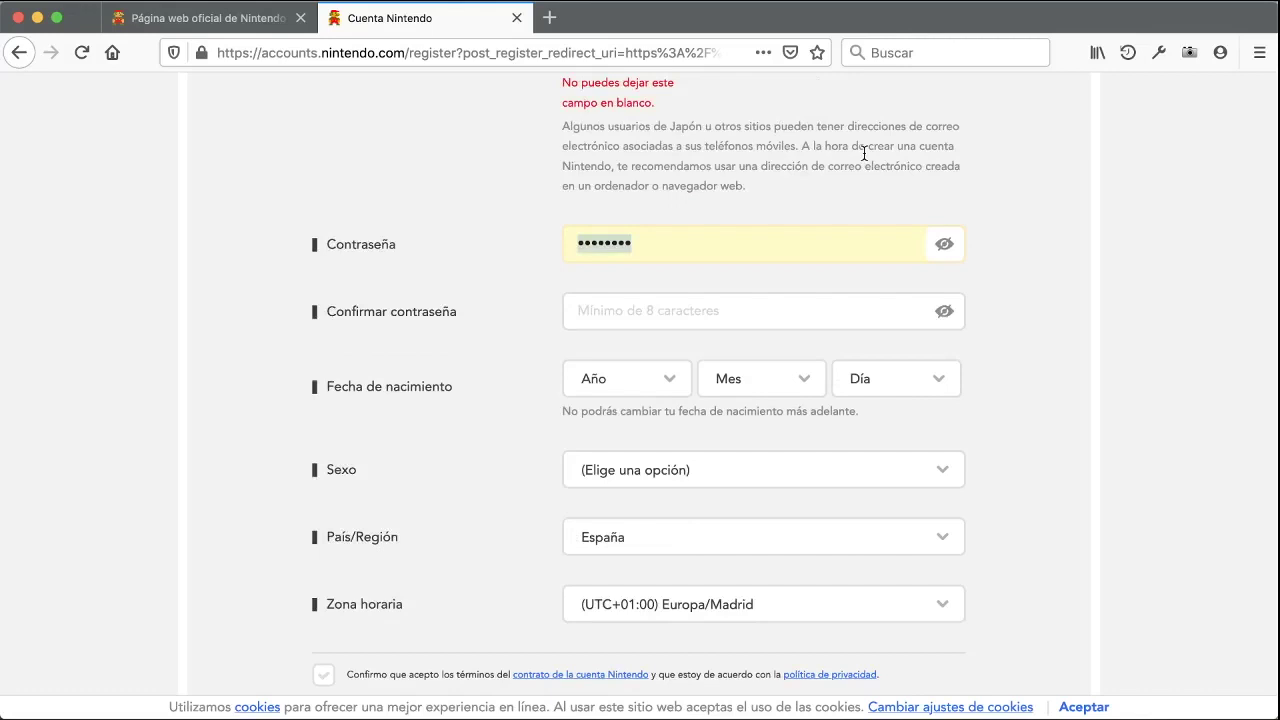
{"action": "type", "text": "•••••••"}
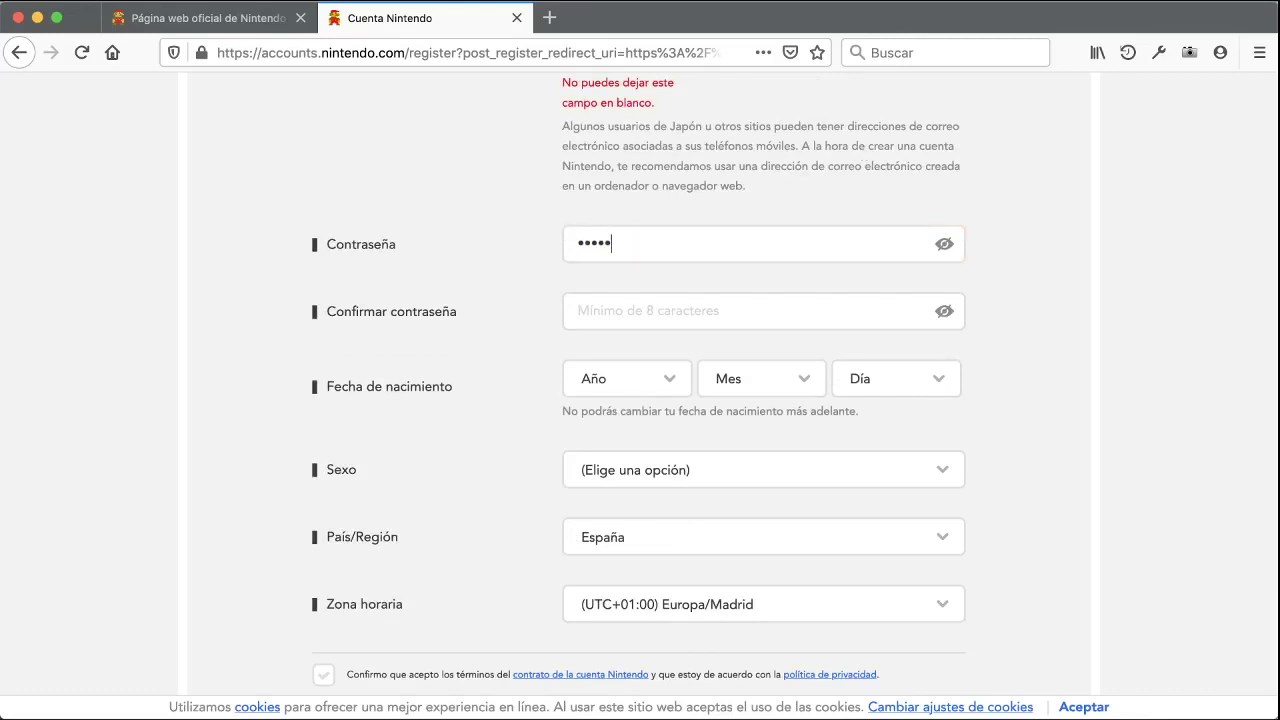
{"action": "key", "text": "BackSpace"}
{"action": "key", "text": "BackSpace"}
{"action": "key", "text": "BackSpace"}
{"action": "key", "text": "BackSpace"}
{"action": "key", "text": "BackSpace"}
{"action": "key", "text": "BackSpace"}
{"action": "key", "text": "BackSpace"}
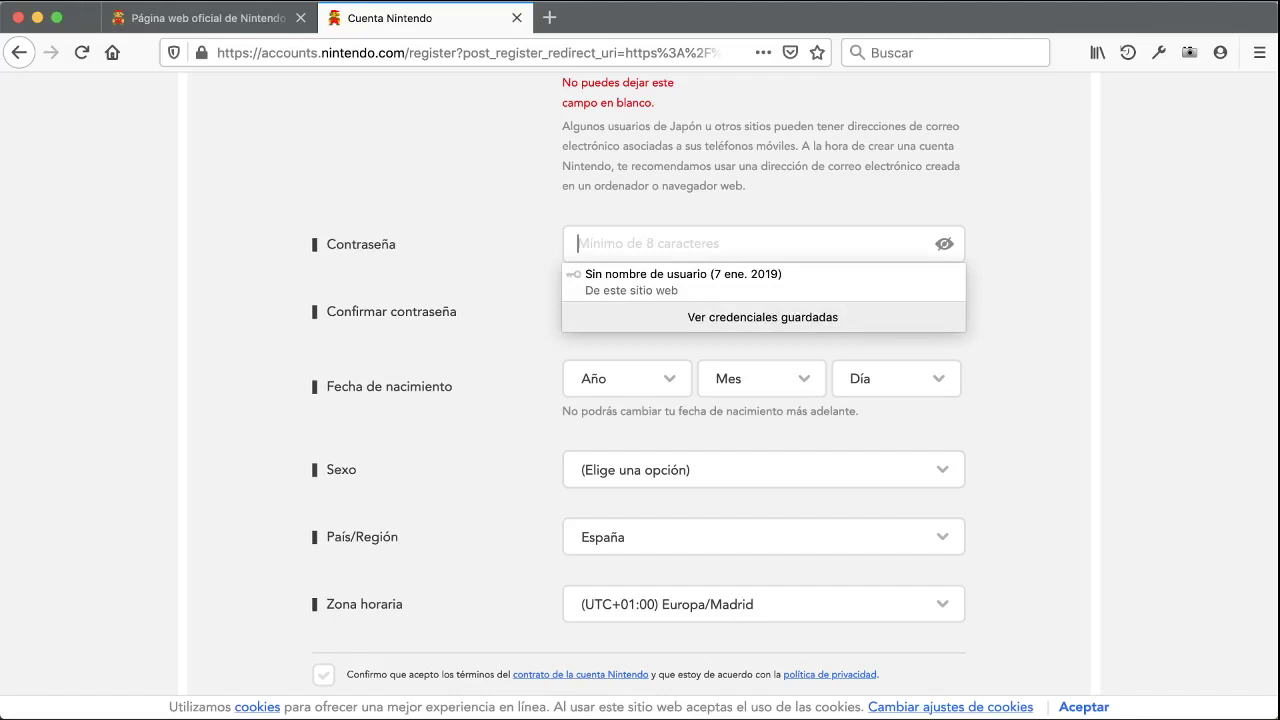
{"action": "left_click", "coordinate": [1077, 286]}
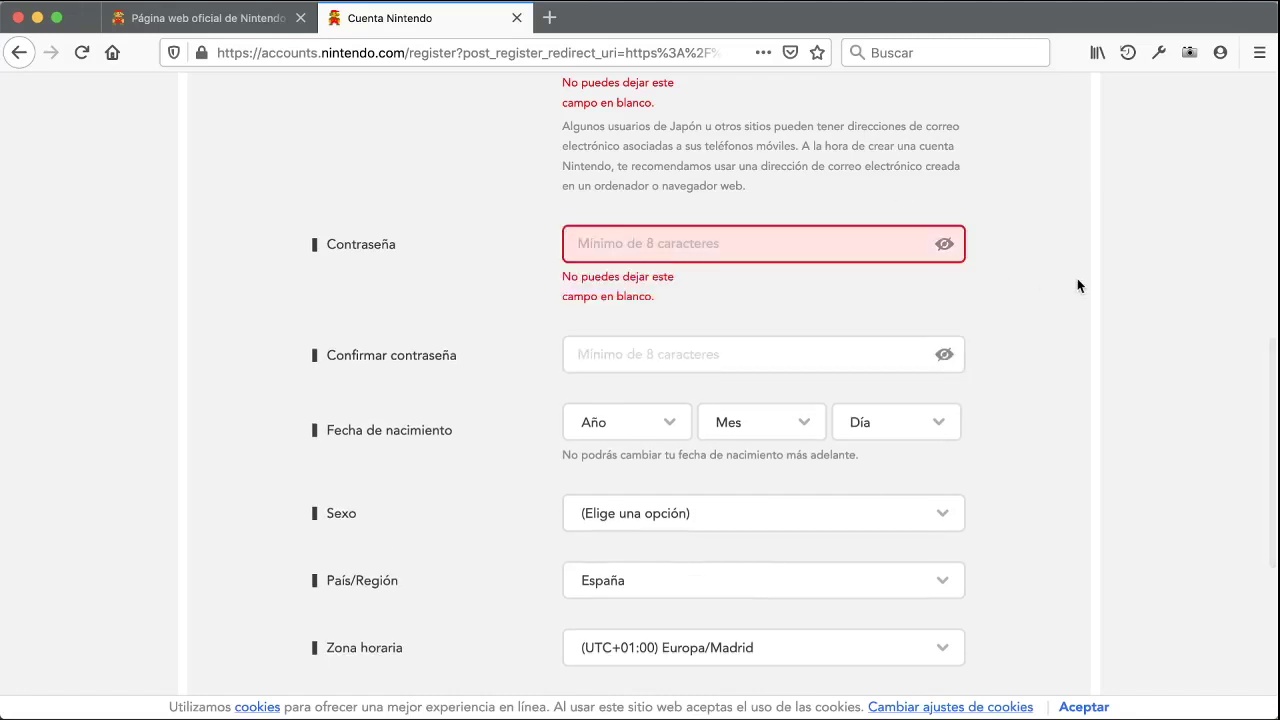
{"action": "left_click", "coordinate": [625, 251]}
{"action": "key", "text": "Escape"}
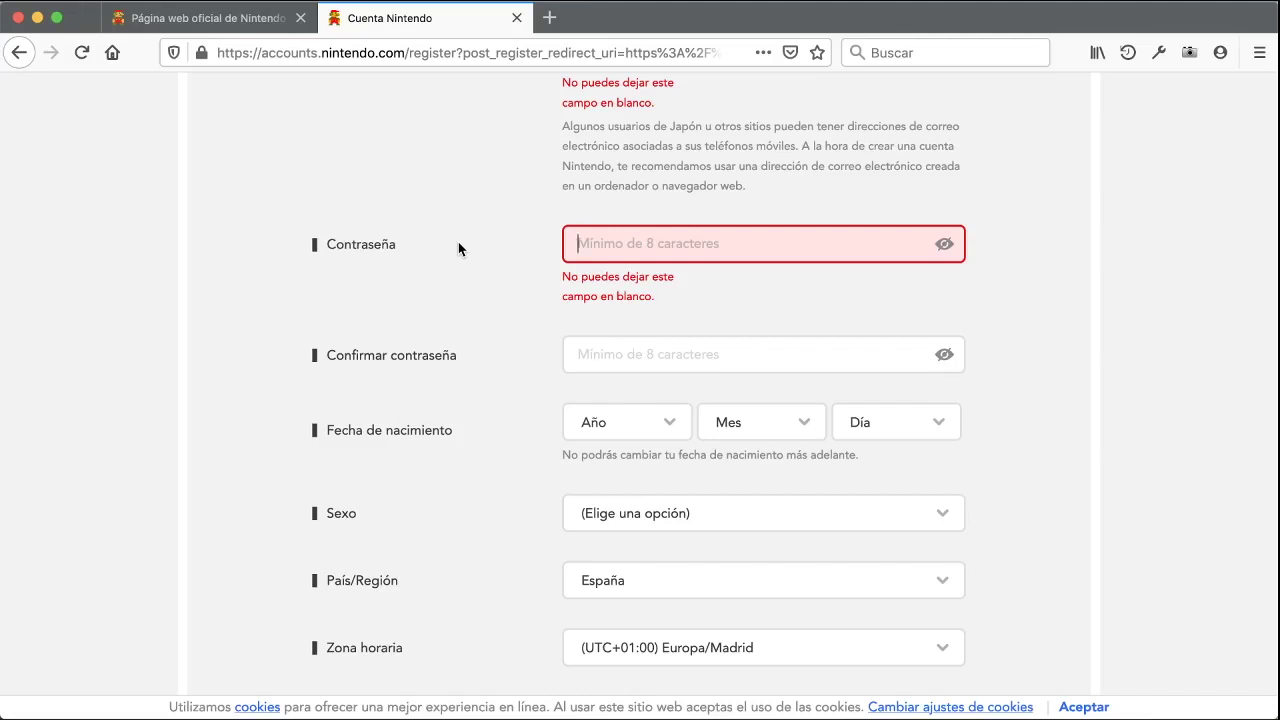
Type a new password, then repeat it in the Confirmar contraseña field.
{"action": "type", "text": "••••"}
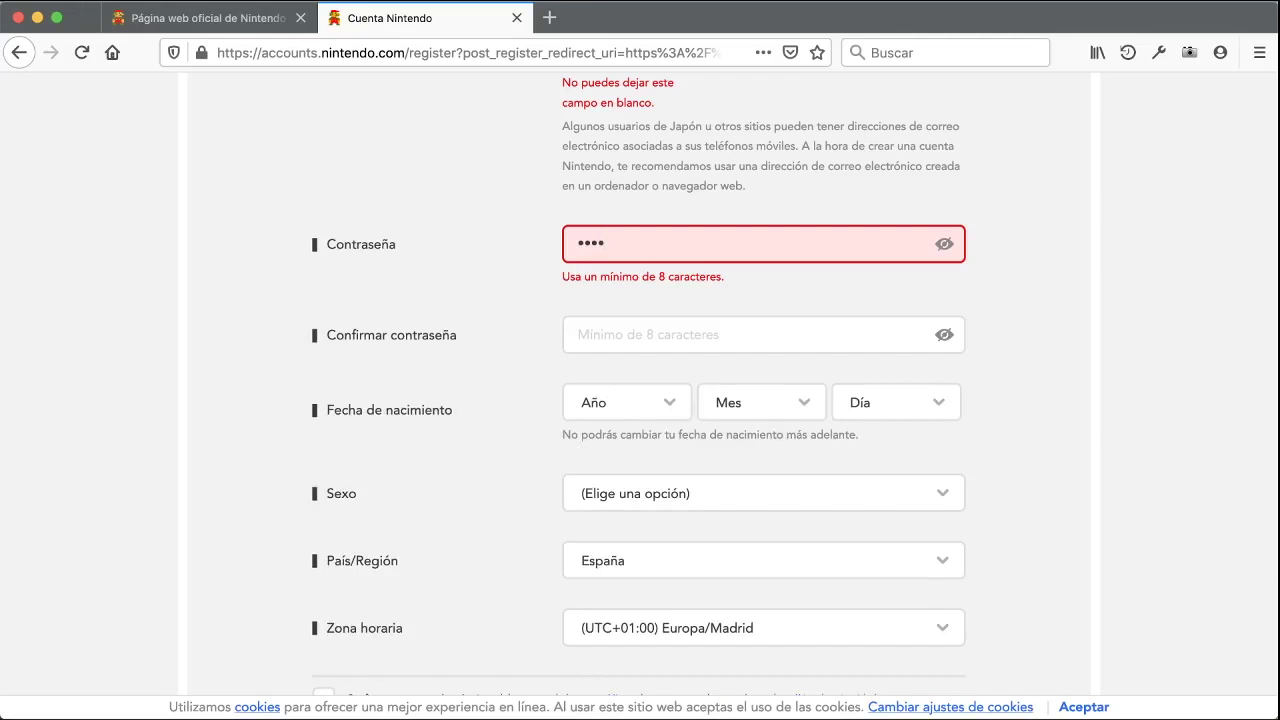
{"action": "type", "text": "••••"}
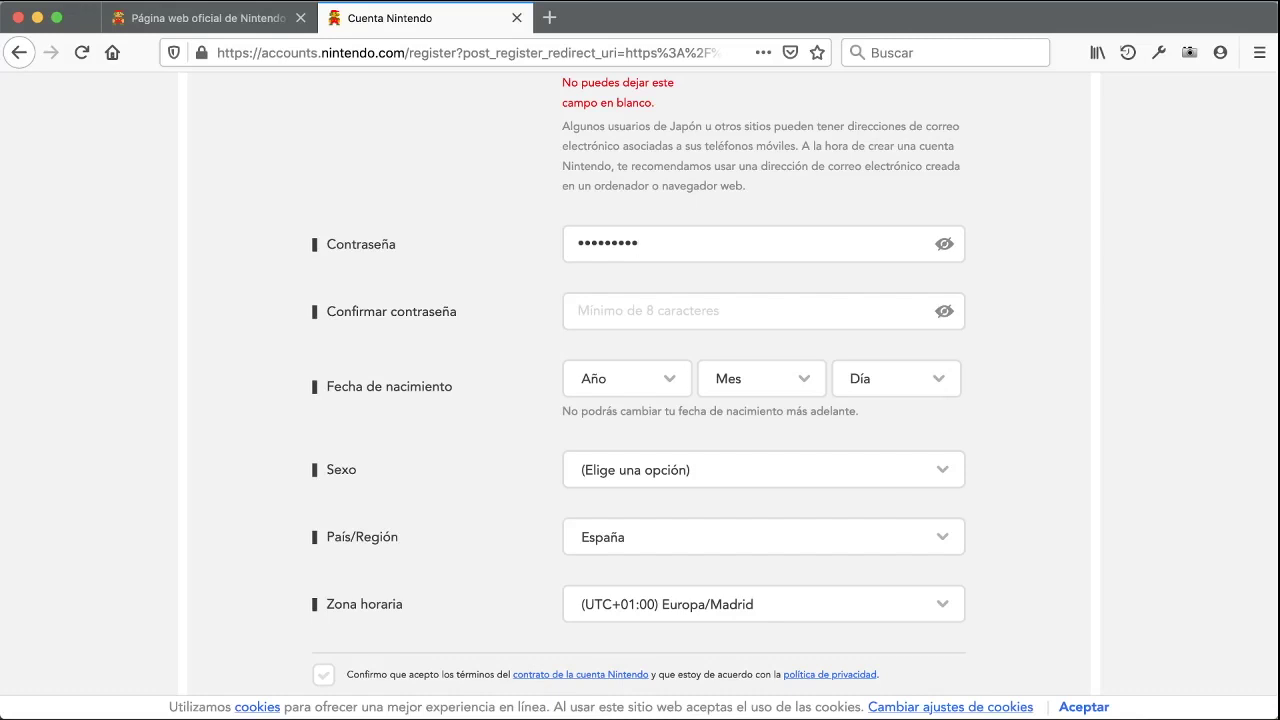
{"action": "key", "text": "shift+Left"}
{"action": "key", "text": "shift+Left"}
{"action": "key", "text": "shift+Left"}
{"action": "key", "text": "shift+Left"}
{"action": "key", "text": "shift+Left"}
{"action": "key", "text": "shift+Left"}
{"action": "key", "text": "shift+Left"}
{"action": "key", "text": "shift+Left"}
{"action": "key", "text": "shift+Left"}
{"action": "key", "text": "Right"}
{"action": "key", "text": "Left"}
{"action": "key", "text": "Left"}
{"action": "key", "text": "Left"}
{"action": "key", "text": "Left"}
{"action": "key", "text": "Left"}
{"action": "key", "text": "Left"}
{"action": "key", "text": "Left"}
{"action": "key", "text": "Left"}
{"action": "key", "text": "Left"}
{"action": "left_click", "coordinate": [578, 311]}
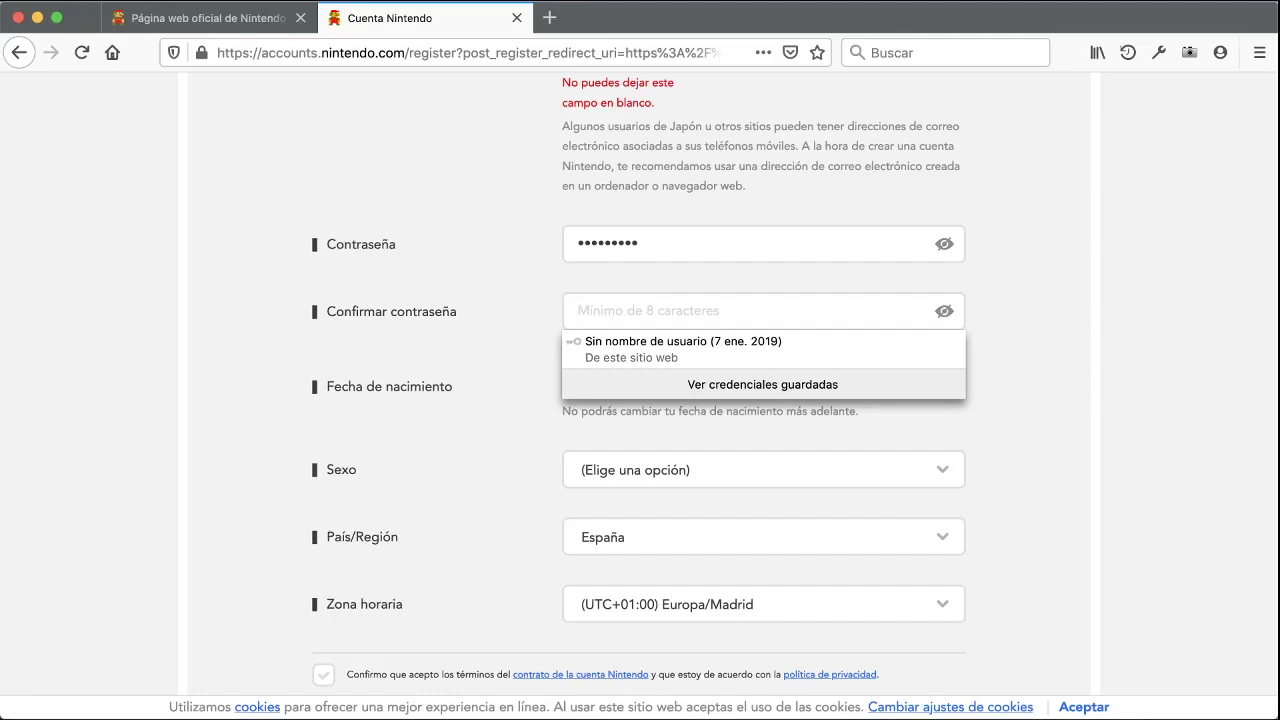
{"action": "type", "text": "******"}
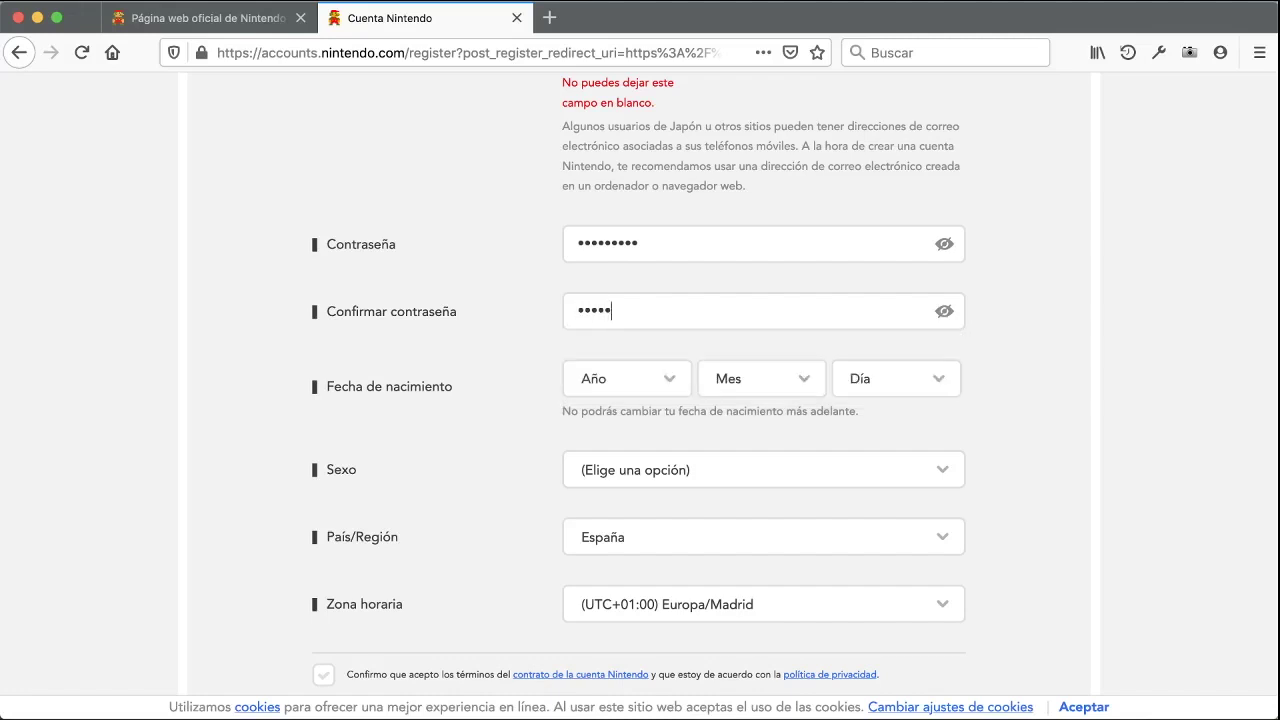
{"action": "type", "text": "***"}
{"action": "left_click", "coordinate": [671, 381]}
{"action": "scroll", "coordinate": [630, 485], "scroll_direction": "down", "scroll_amount": 8}
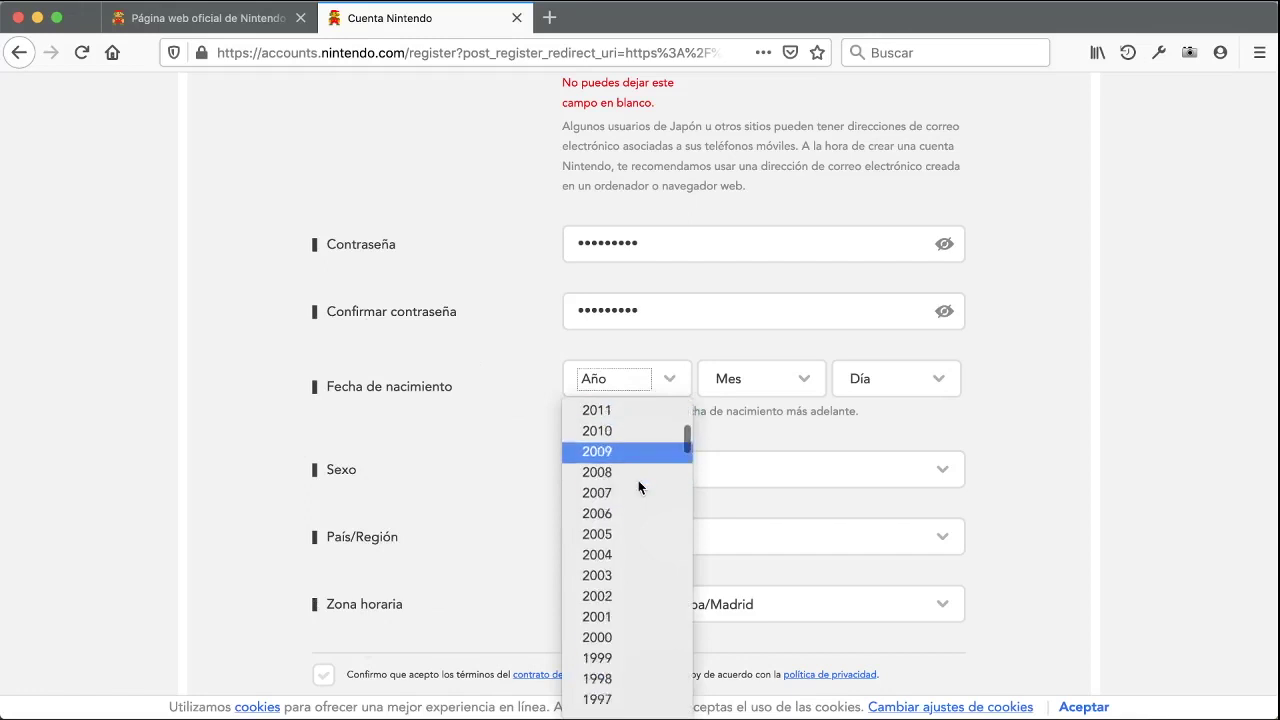
{"action": "scroll", "coordinate": [638, 483], "scroll_direction": "down", "scroll_amount": 8}
{"action": "scroll", "coordinate": [638, 483], "scroll_direction": "up", "scroll_amount": 2}
{"action": "scroll", "coordinate": [638, 480], "scroll_direction": "up", "scroll_amount": 1}
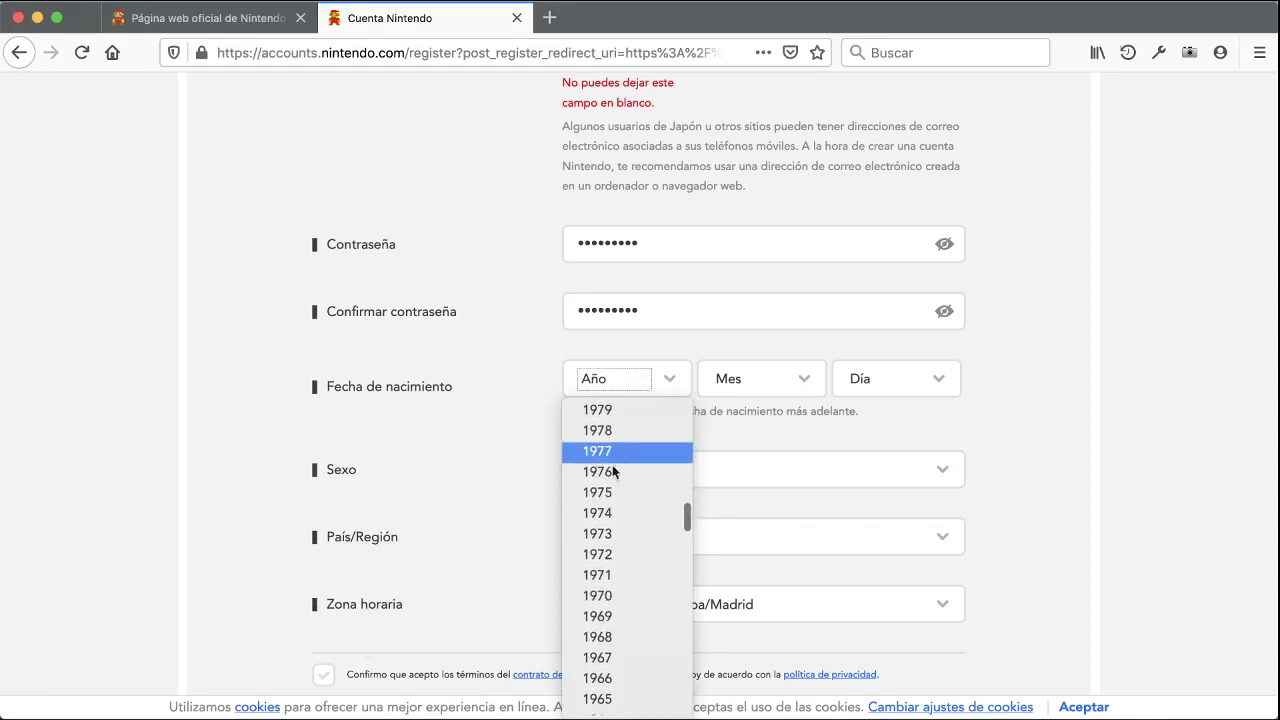
{"action": "left_click", "coordinate": [607, 488]}
{"action": "left_click", "coordinate": [773, 390]}
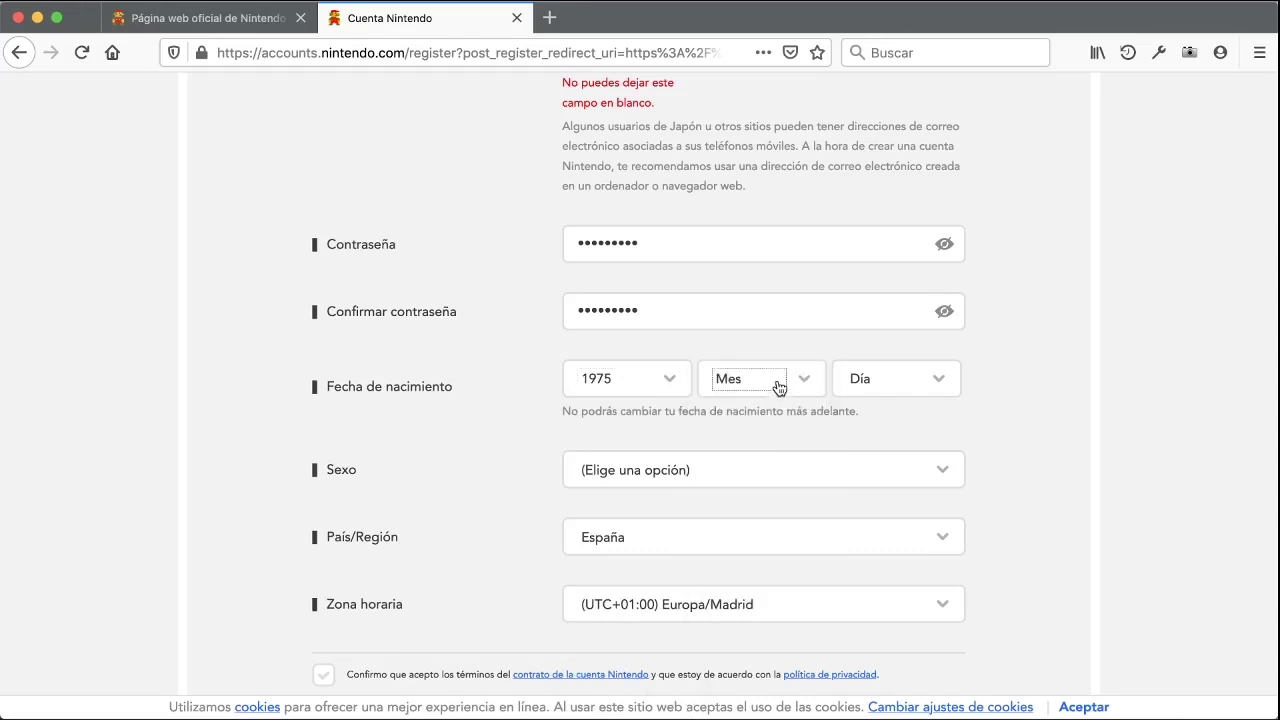
{"action": "left_click", "coordinate": [774, 389]}
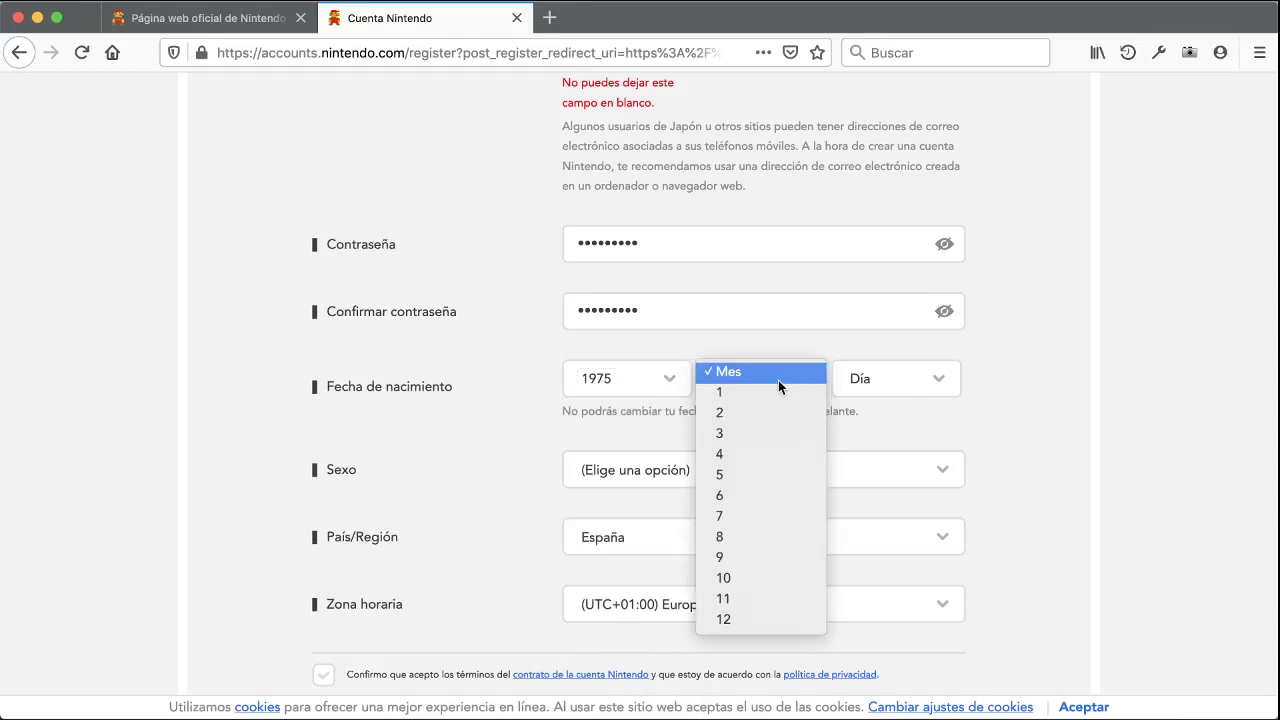
{"action": "left_click", "coordinate": [738, 578]}
{"action": "left_click", "coordinate": [917, 380]}
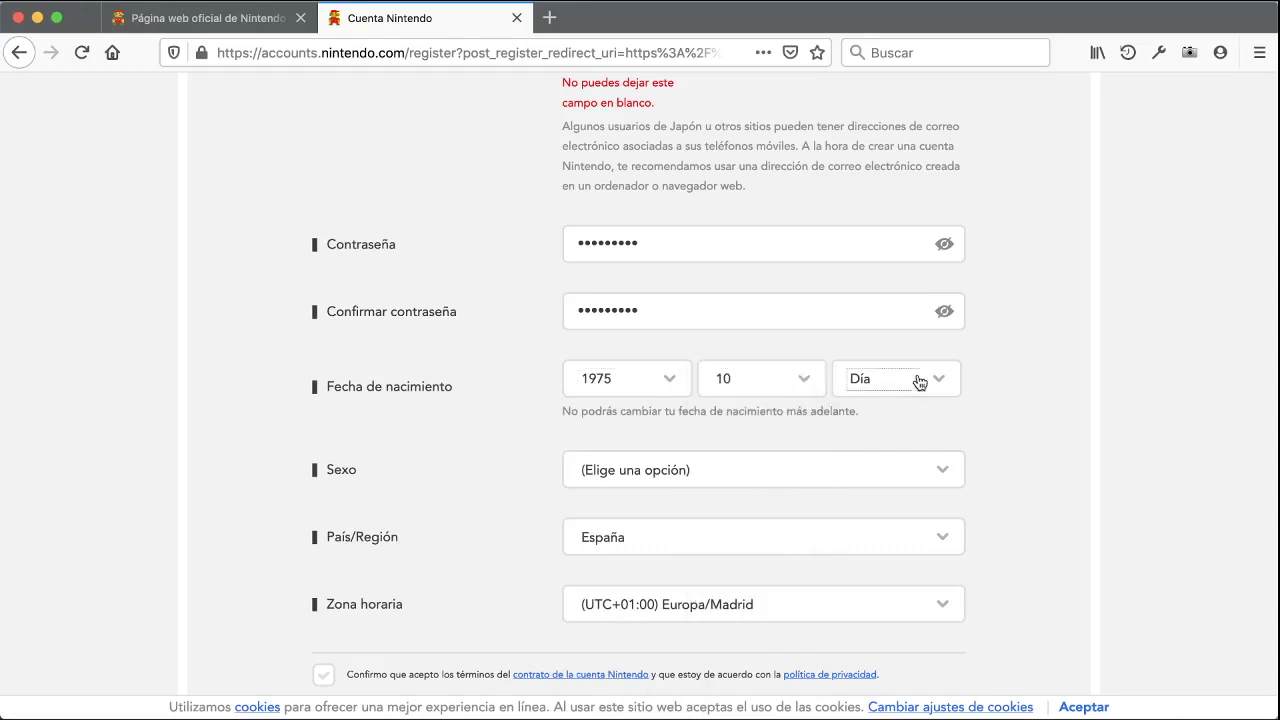
{"action": "scroll", "coordinate": [896, 512], "scroll_direction": "down", "scroll_amount": 5}
{"action": "scroll", "coordinate": [900, 511], "scroll_direction": "up", "scroll_amount": 1}
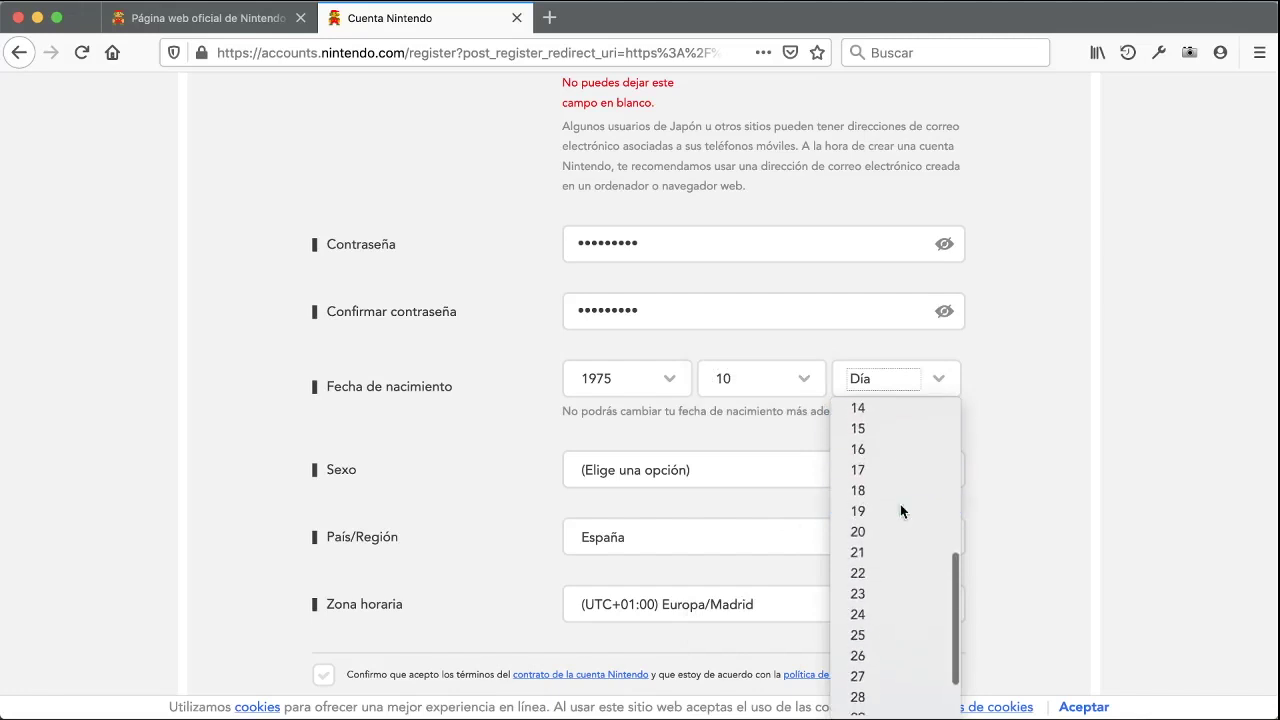
{"action": "left_click", "coordinate": [900, 511]}
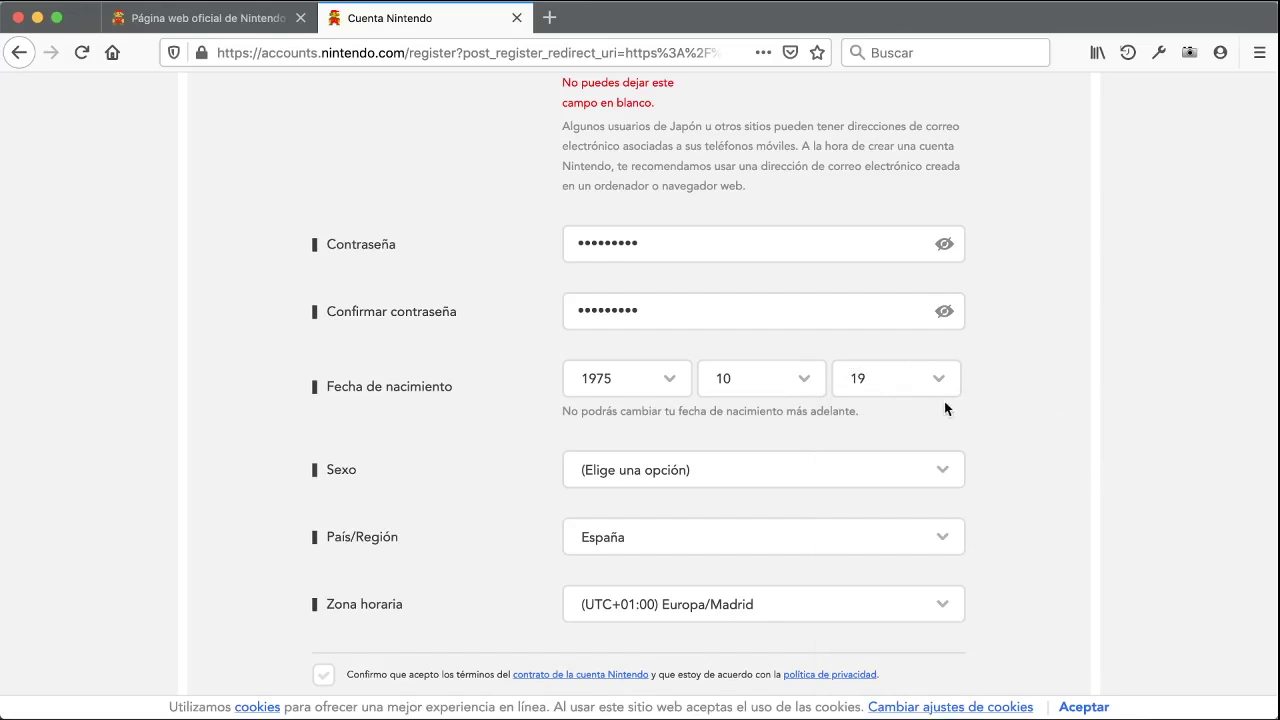
Choose Hombre in the Sexo dropdown.
{"action": "left_click", "coordinate": [622, 474]}
{"action": "left_click", "coordinate": [665, 481]}
{"action": "left_click", "coordinate": [647, 471]}
{"action": "left_click", "coordinate": [617, 474]}
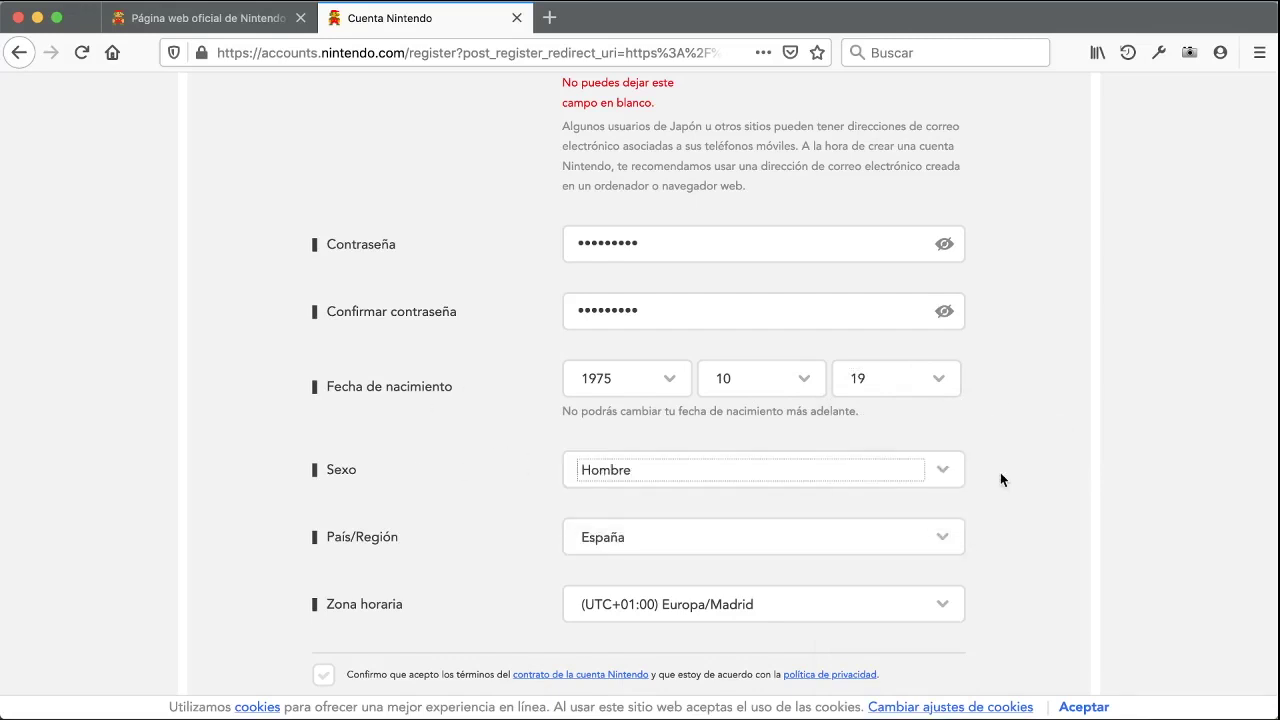
{"action": "left_click", "coordinate": [1055, 473]}
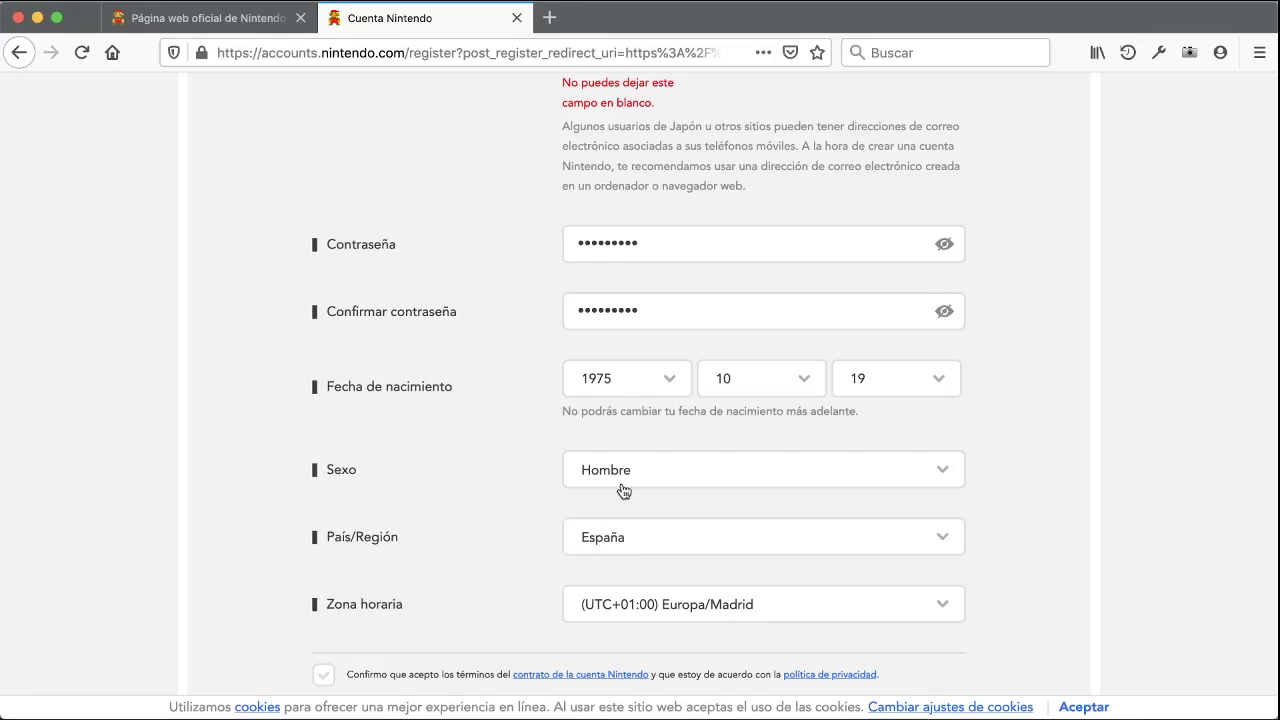
{"action": "left_click", "coordinate": [609, 536]}
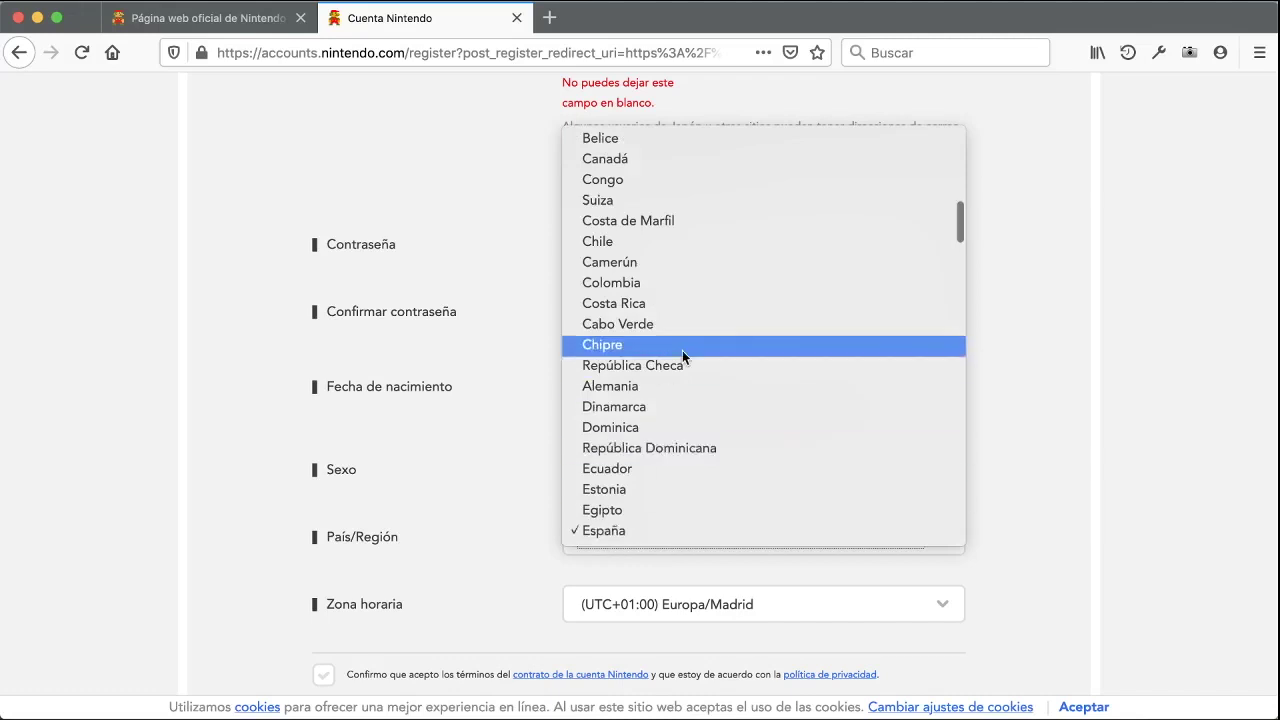
{"action": "type", "text": "estados"}
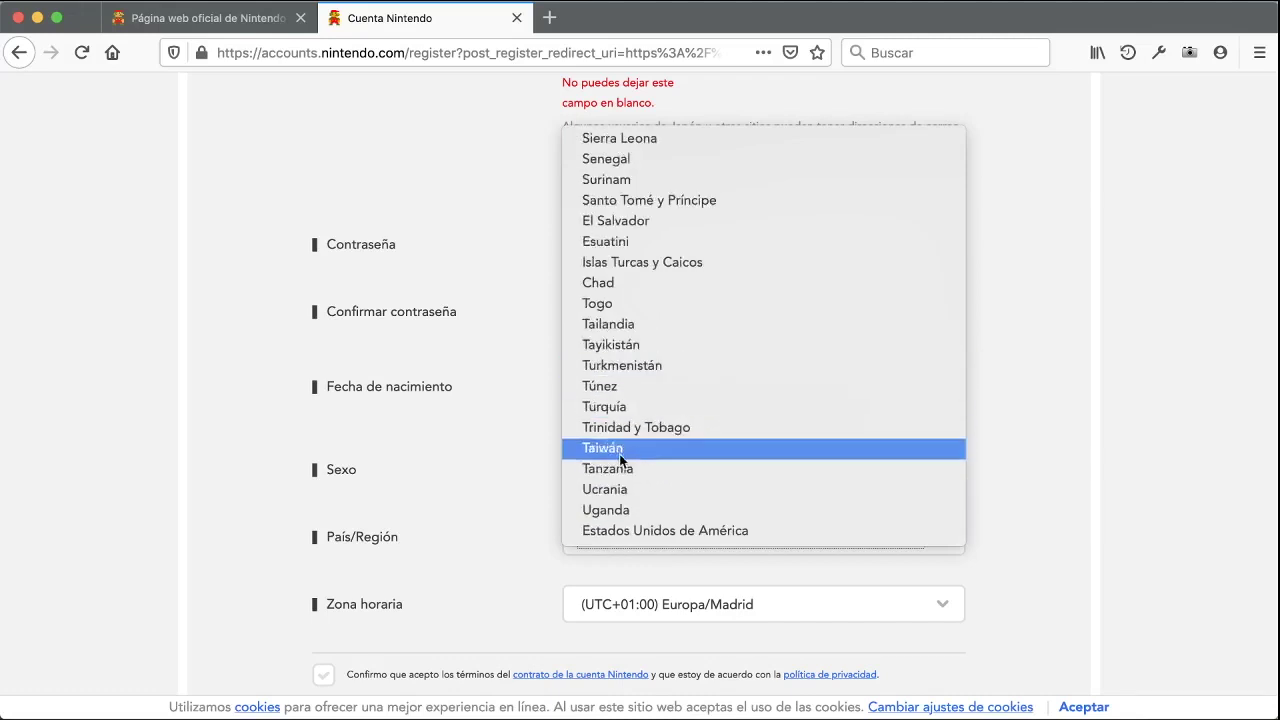
{"action": "left_click", "coordinate": [652, 530]}
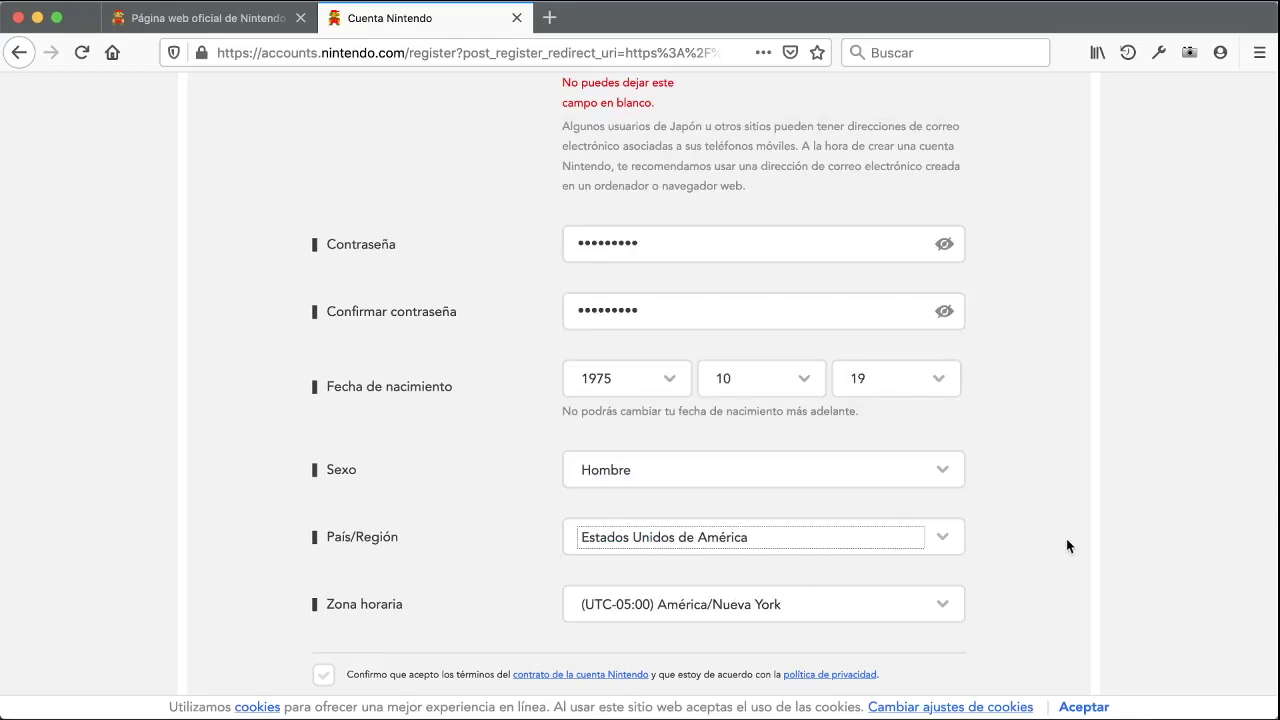
{"action": "left_click", "coordinate": [662, 542]}
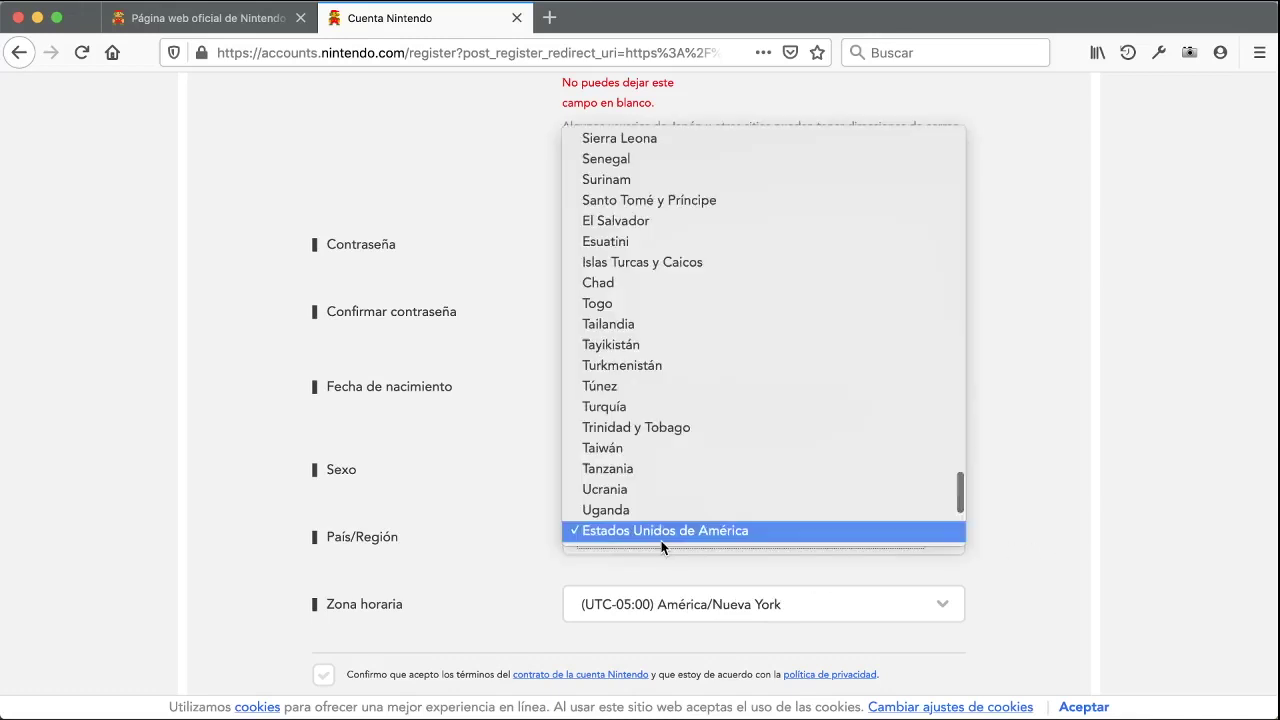
{"action": "type", "text": "jap"}
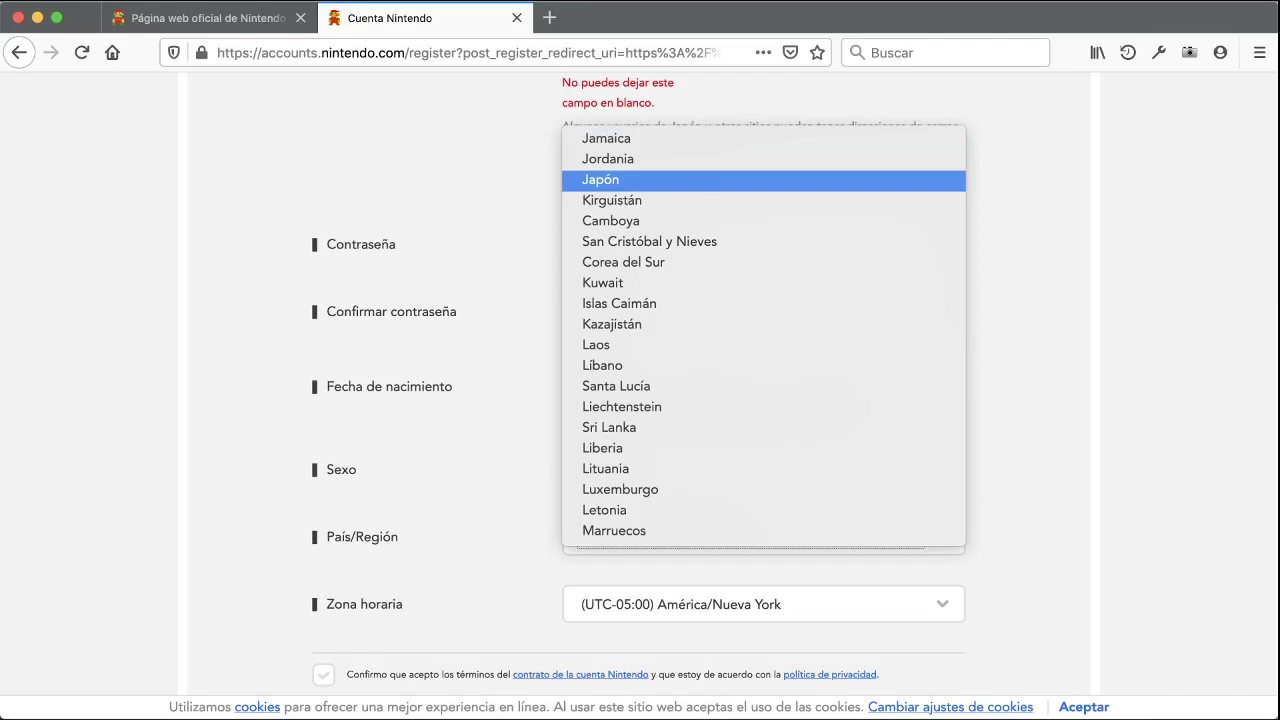
{"action": "left_click", "coordinate": [682, 186]}
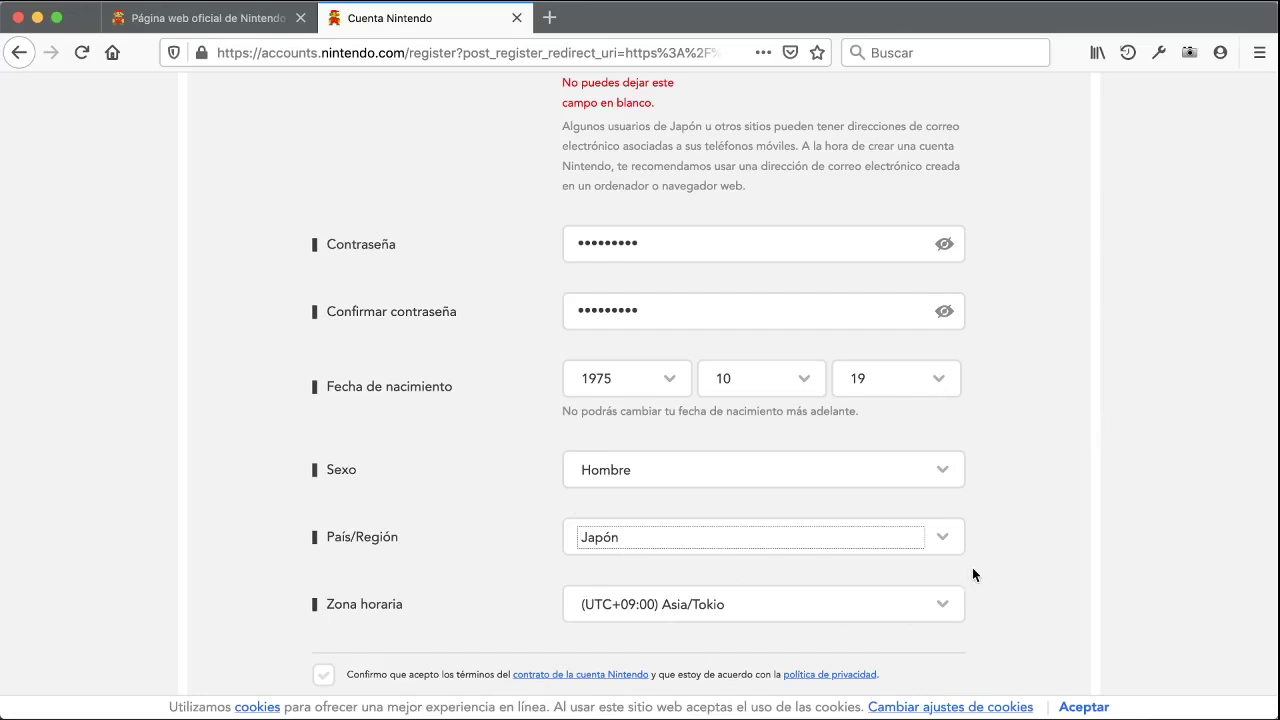
{"action": "scroll", "coordinate": [971, 572], "scroll_direction": "up", "scroll_amount": 5}
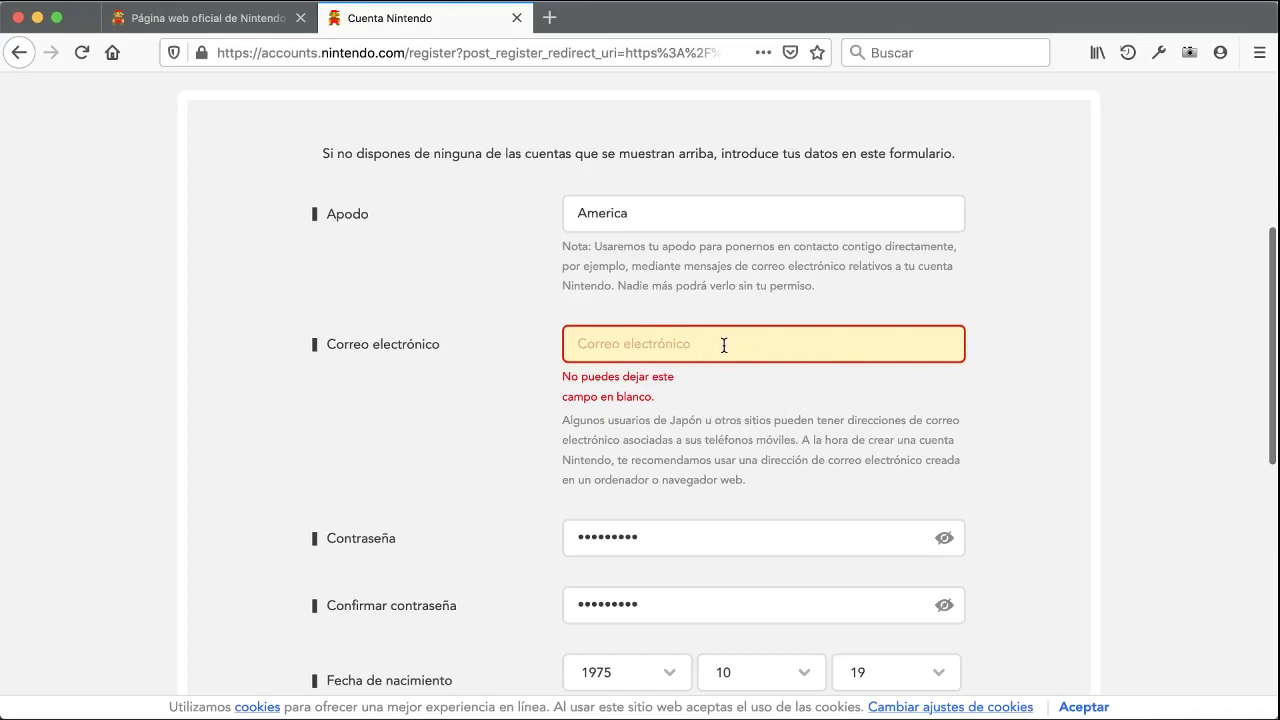
{"action": "scroll", "coordinate": [1147, 489], "scroll_direction": "down", "scroll_amount": 3}
{"action": "scroll", "coordinate": [1086, 481], "scroll_direction": "down", "scroll_amount": 2}
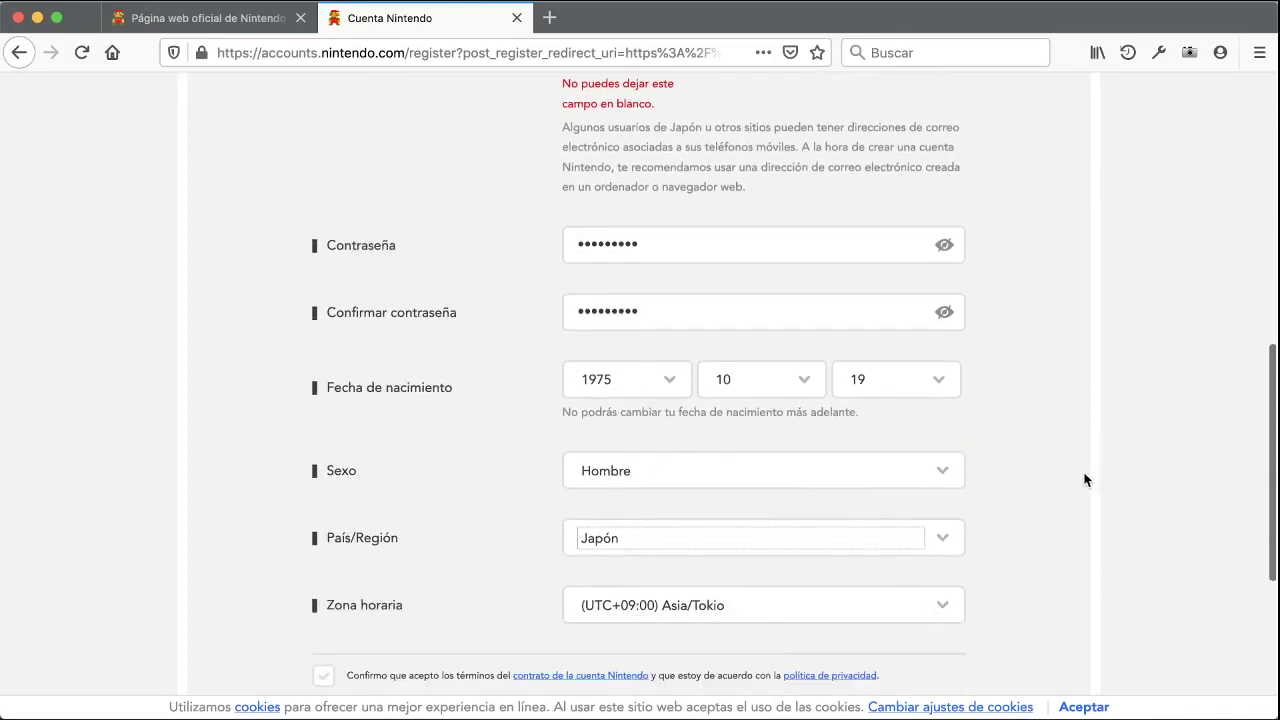
{"action": "scroll", "coordinate": [1034, 486], "scroll_direction": "down", "scroll_amount": 2}
{"action": "left_click", "coordinate": [634, 432]}
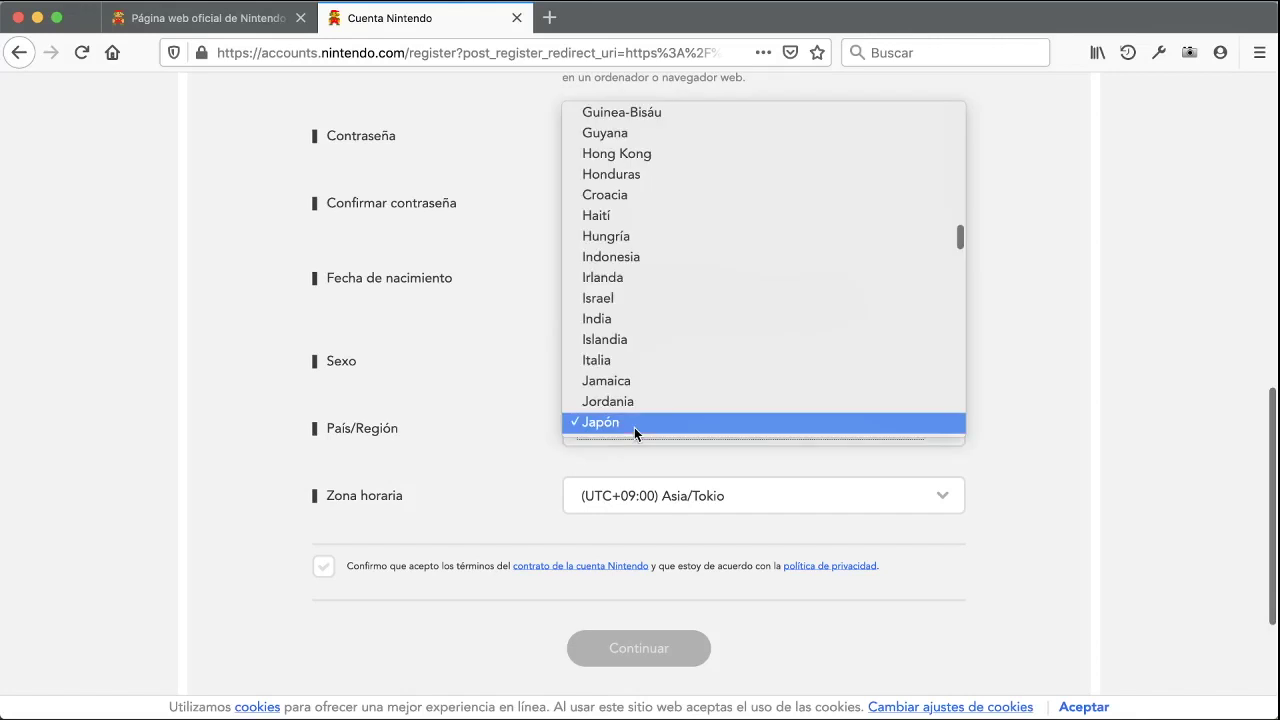
{"action": "type", "text": "estados"}
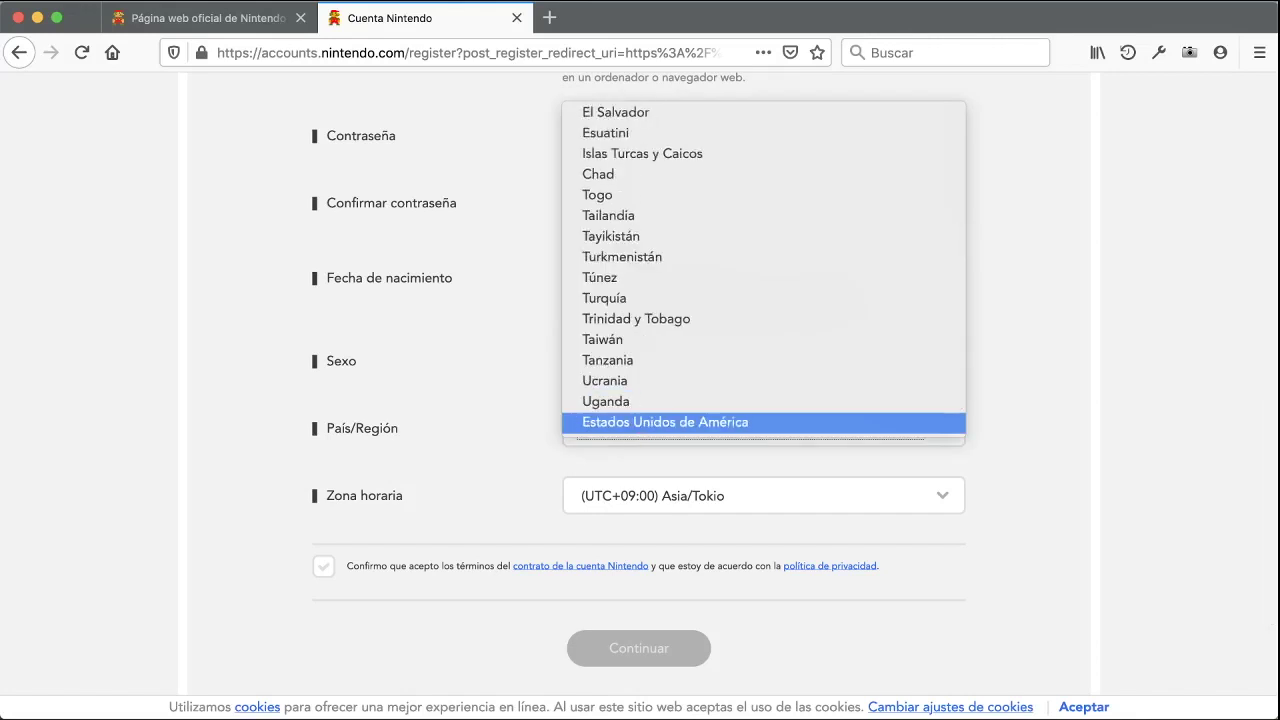
{"action": "left_click", "coordinate": [668, 424]}
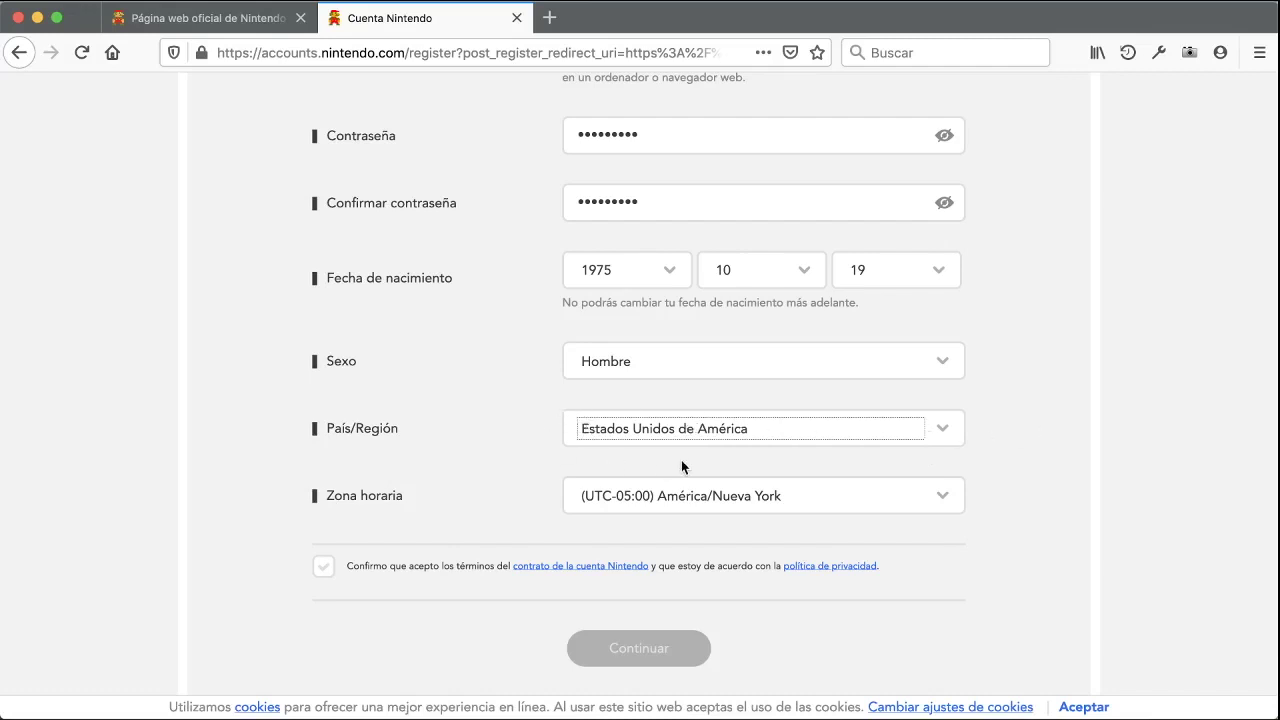
{"action": "scroll", "coordinate": [681, 460], "scroll_direction": "down", "scroll_amount": 1}
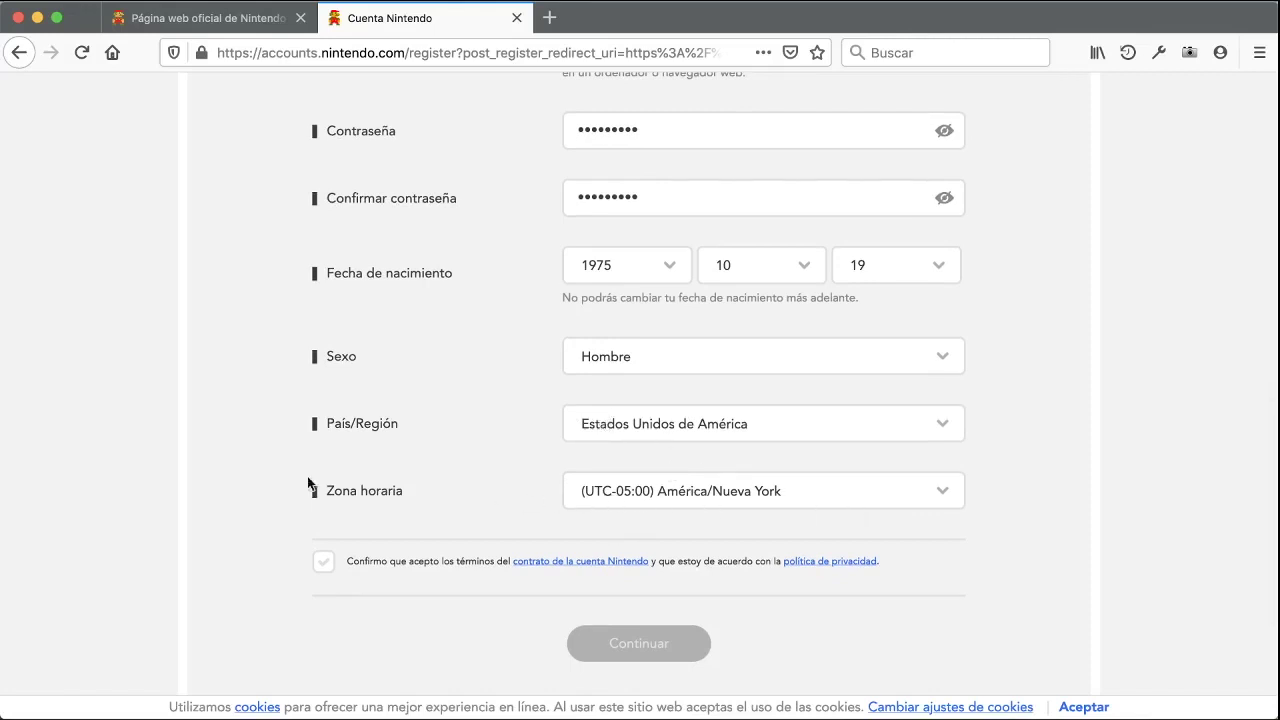
{"action": "left_click", "coordinate": [790, 492]}
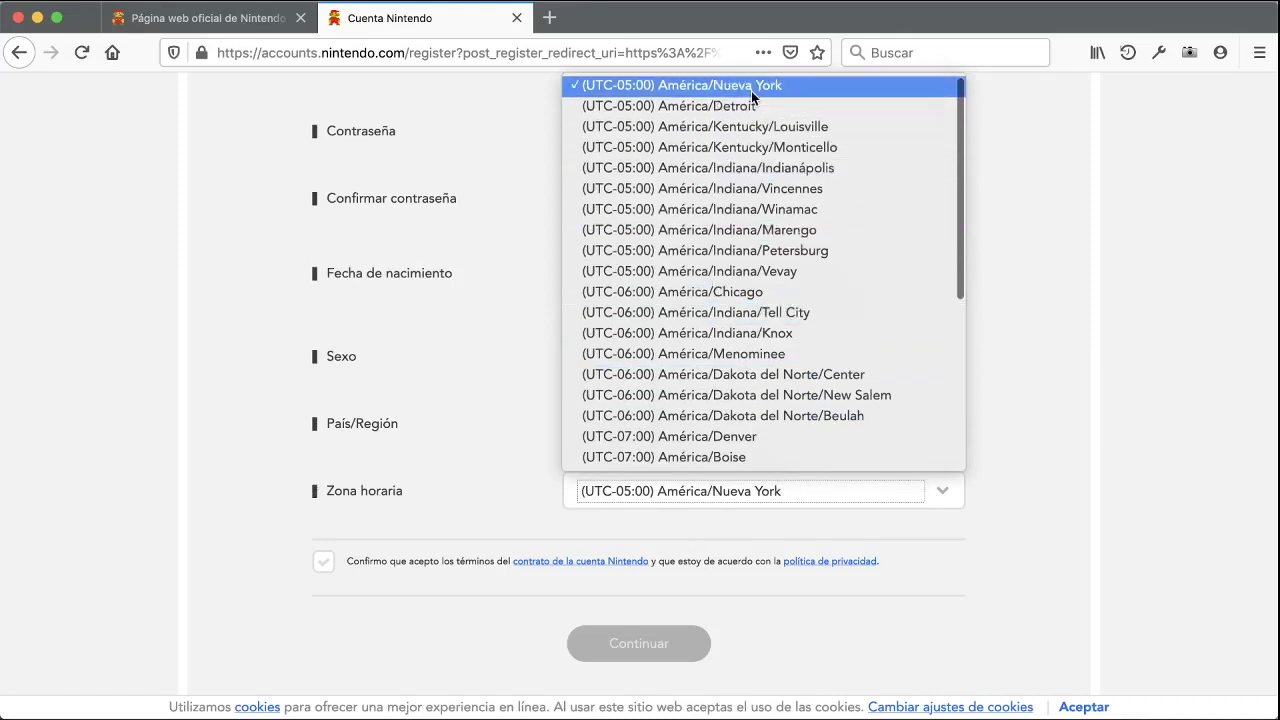
{"action": "scroll", "coordinate": [757, 298], "scroll_direction": "down", "scroll_amount": 3}
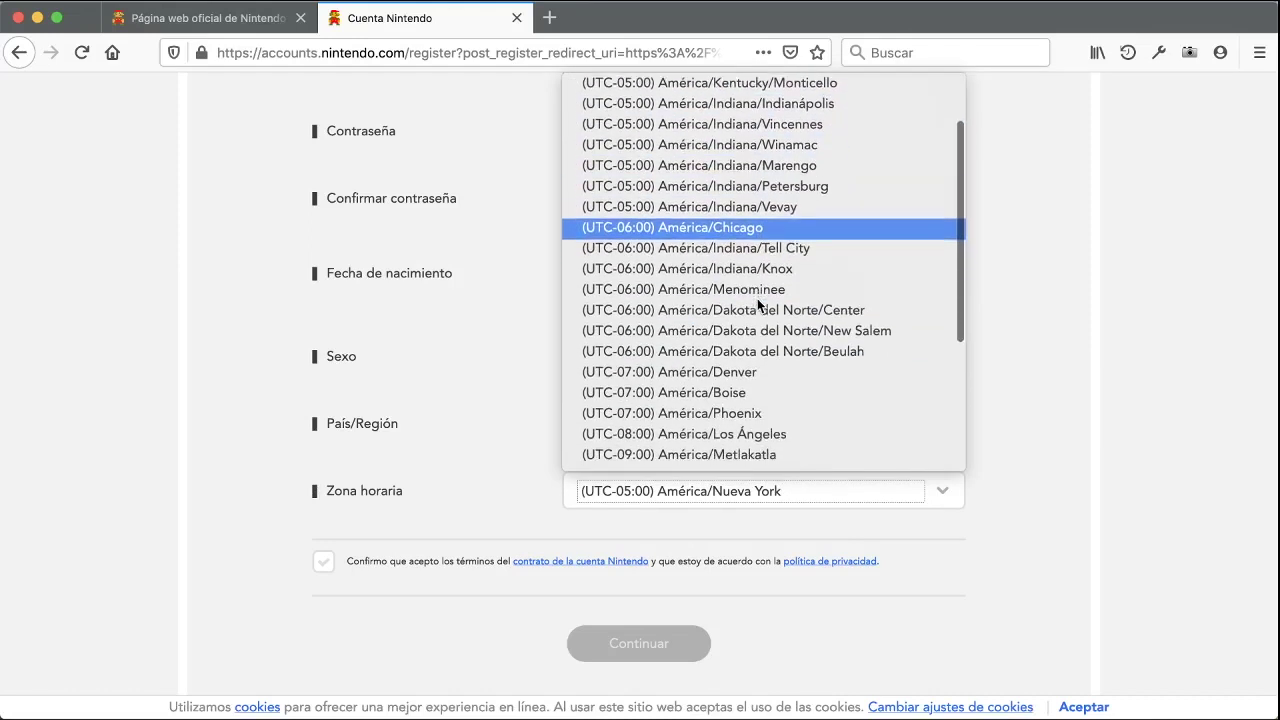
{"action": "scroll", "coordinate": [758, 298], "scroll_direction": "down", "scroll_amount": 5}
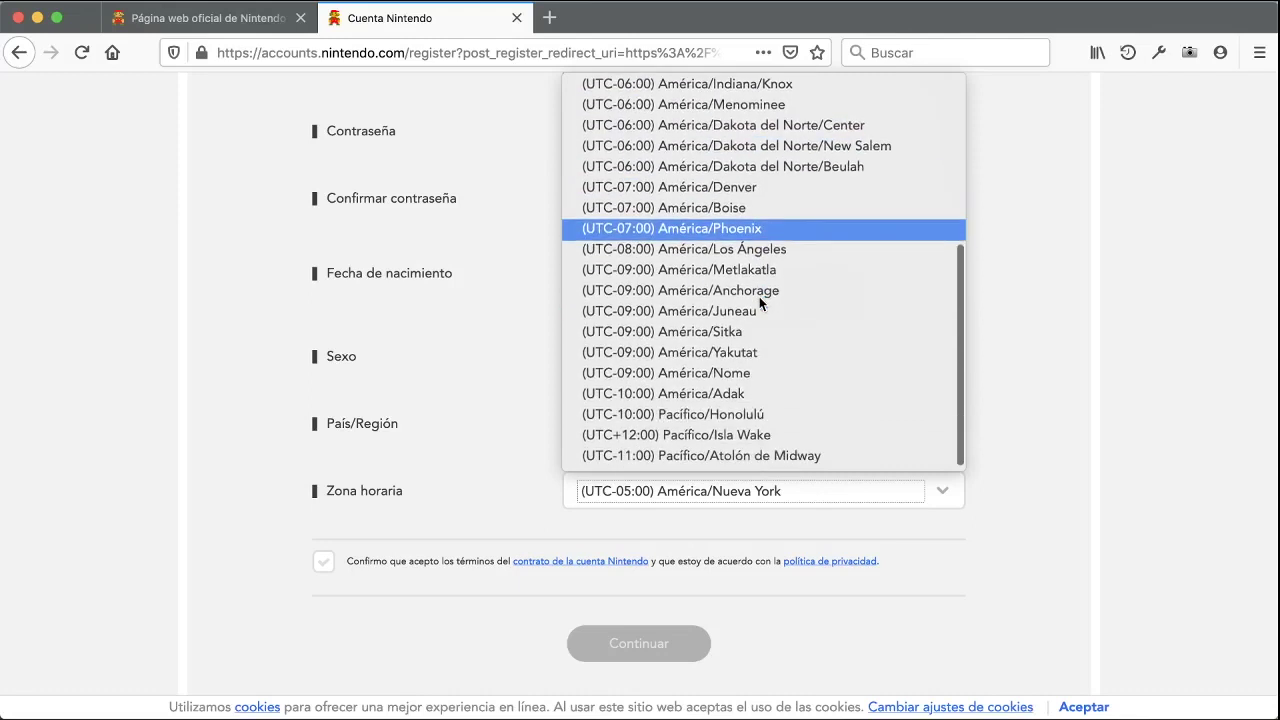
{"action": "scroll", "coordinate": [758, 334], "scroll_direction": "up", "scroll_amount": 6}
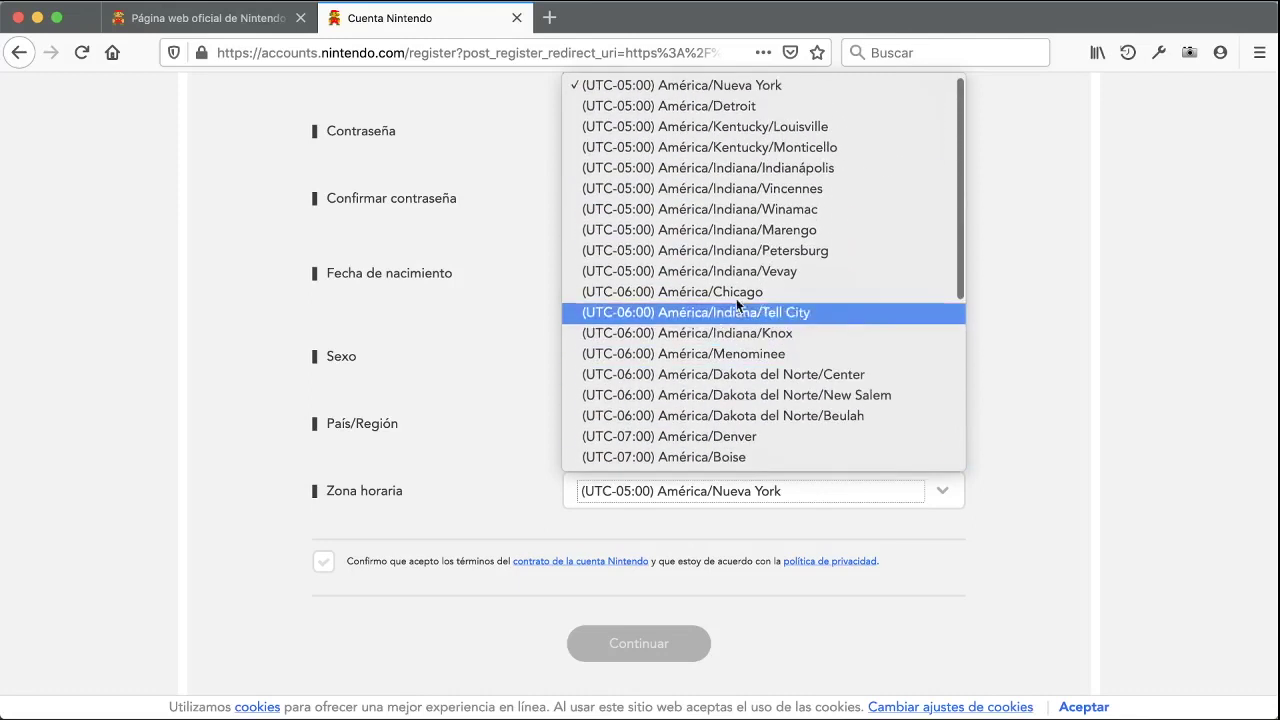
{"action": "left_click", "coordinate": [725, 89]}
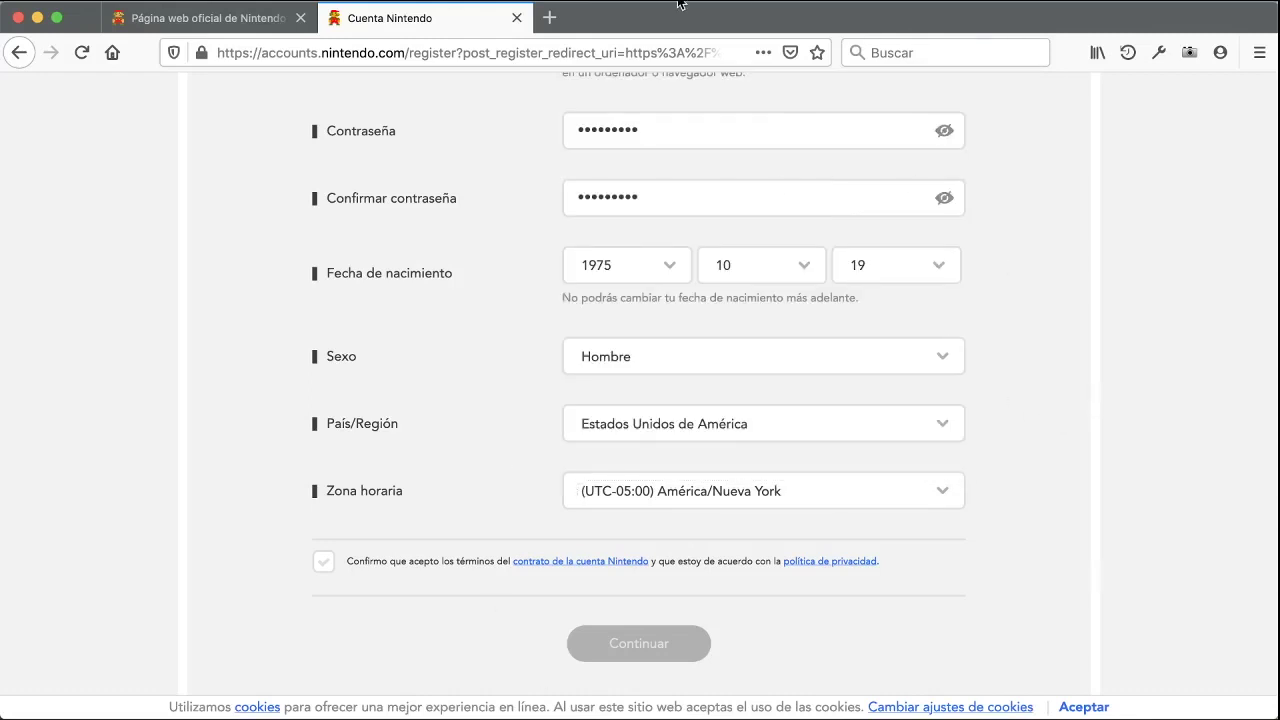
Tick the checkbox accepting the Nintendo Account terms and review the page.
{"action": "scroll", "coordinate": [1128, 356], "scroll_direction": "down", "scroll_amount": 4}
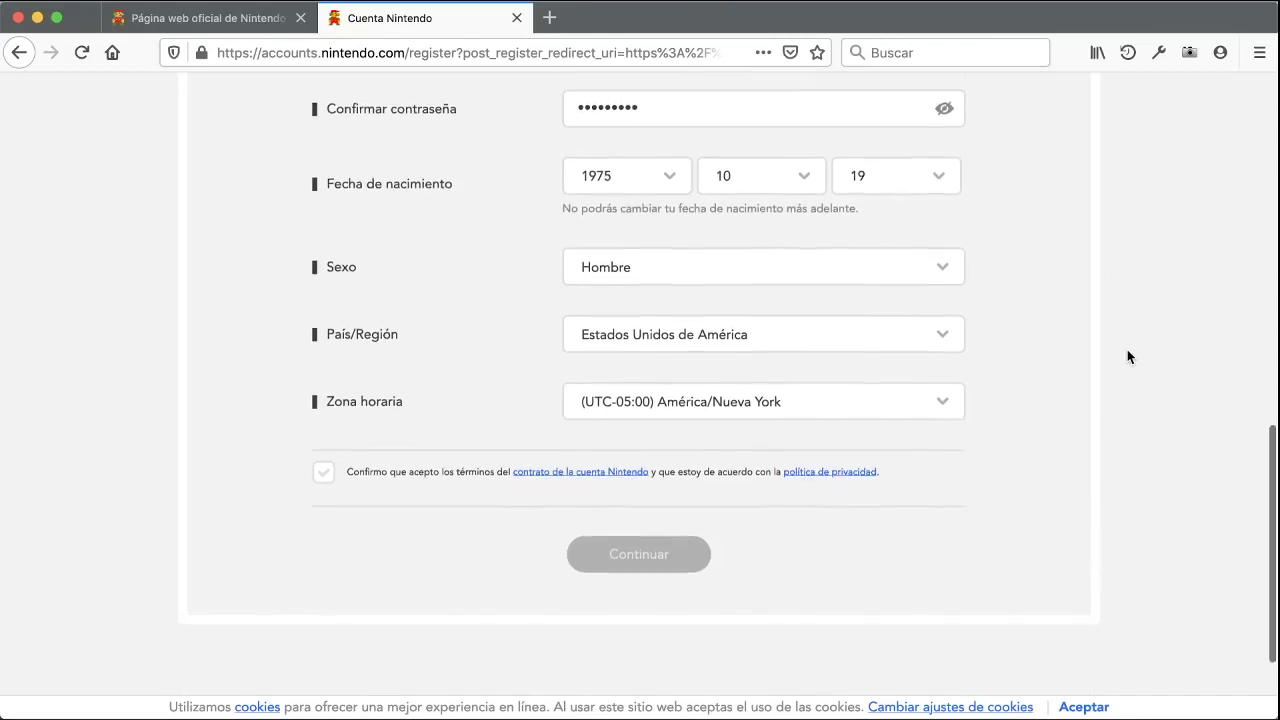
{"action": "scroll", "coordinate": [1128, 356], "scroll_direction": "up", "scroll_amount": 3}
{"action": "scroll", "coordinate": [1128, 356], "scroll_direction": "up", "scroll_amount": 1}
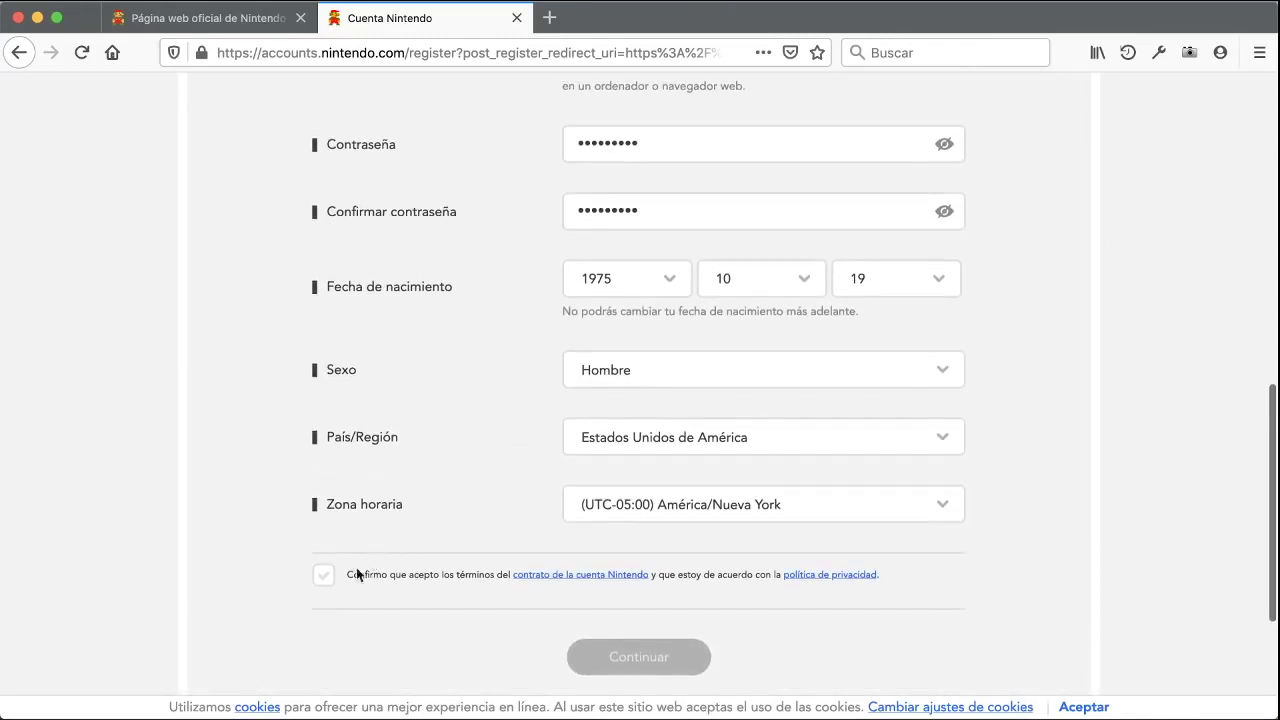
{"action": "left_click", "coordinate": [323, 578]}
{"action": "scroll", "coordinate": [1147, 549], "scroll_direction": "up", "scroll_amount": 1}
{"action": "scroll", "coordinate": [1147, 549], "scroll_direction": "down", "scroll_amount": 2}
{"action": "scroll", "coordinate": [1147, 549], "scroll_direction": "down", "scroll_amount": 1}
{"action": "scroll", "coordinate": [1147, 556], "scroll_direction": "down", "scroll_amount": 1}
{"action": "scroll", "coordinate": [1147, 556], "scroll_direction": "up", "scroll_amount": 1}
{"action": "scroll", "coordinate": [1147, 556], "scroll_direction": "down", "scroll_amount": 1}
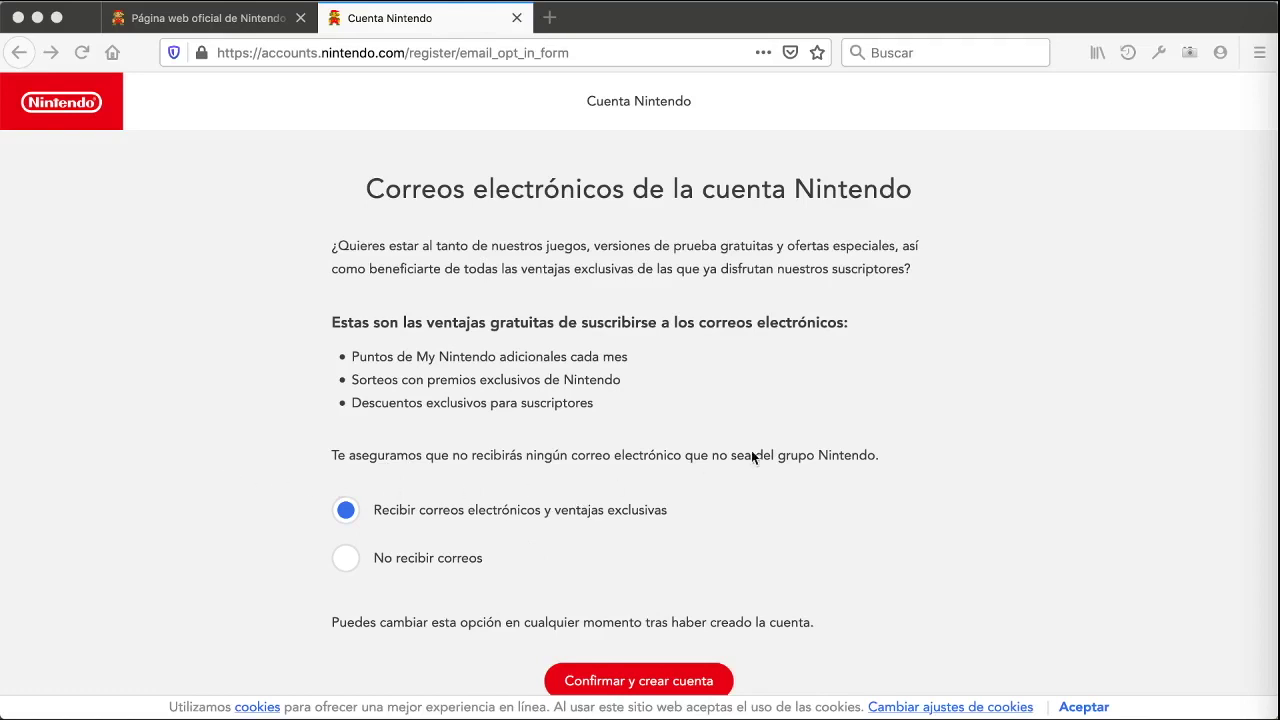
Choose 'No recibir correos' and submit with 'Confirmar y crear cuenta'.
{"action": "scroll", "coordinate": [871, 440], "scroll_direction": "down", "scroll_amount": 2}
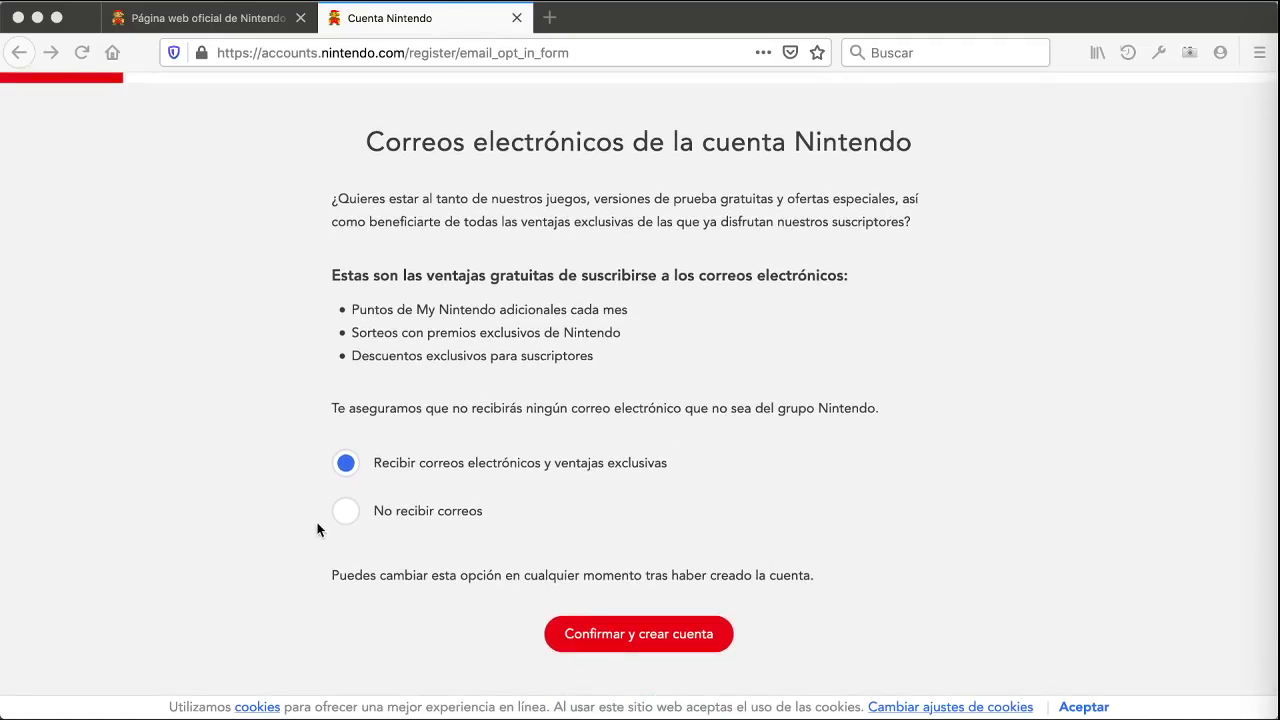
{"action": "left_click", "coordinate": [347, 513]}
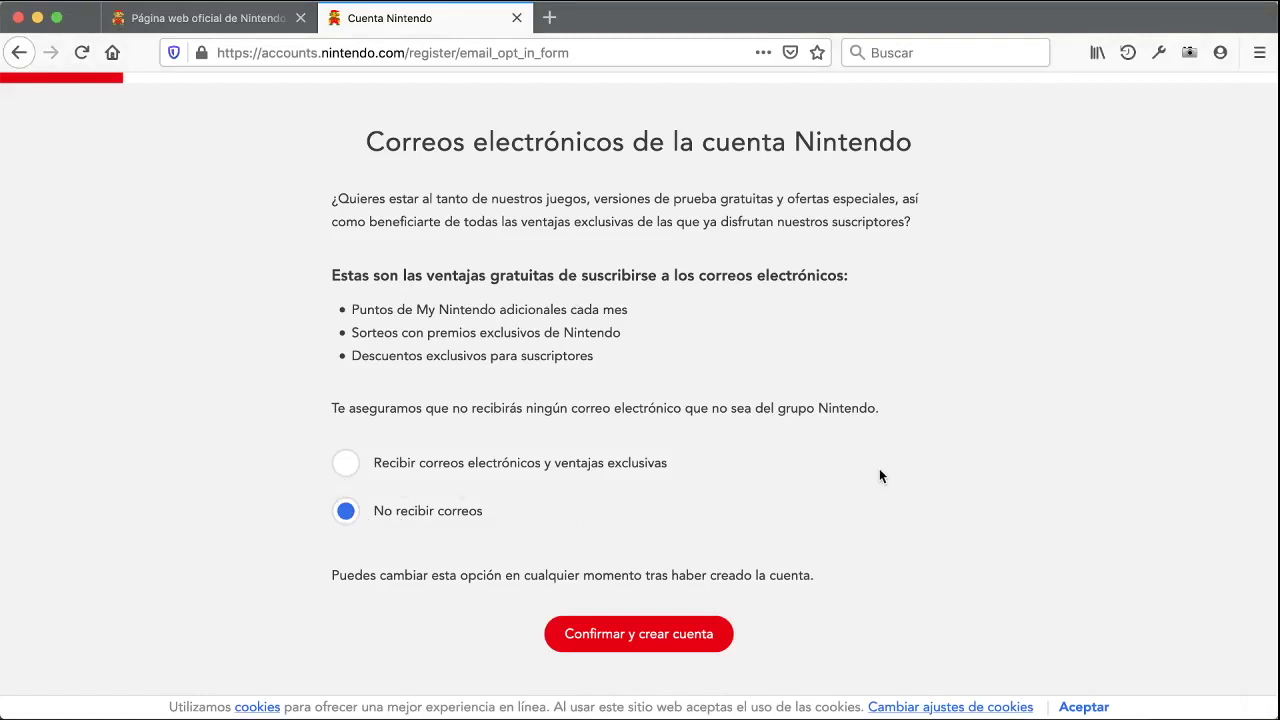
{"action": "scroll", "coordinate": [890, 478], "scroll_direction": "up", "scroll_amount": 1}
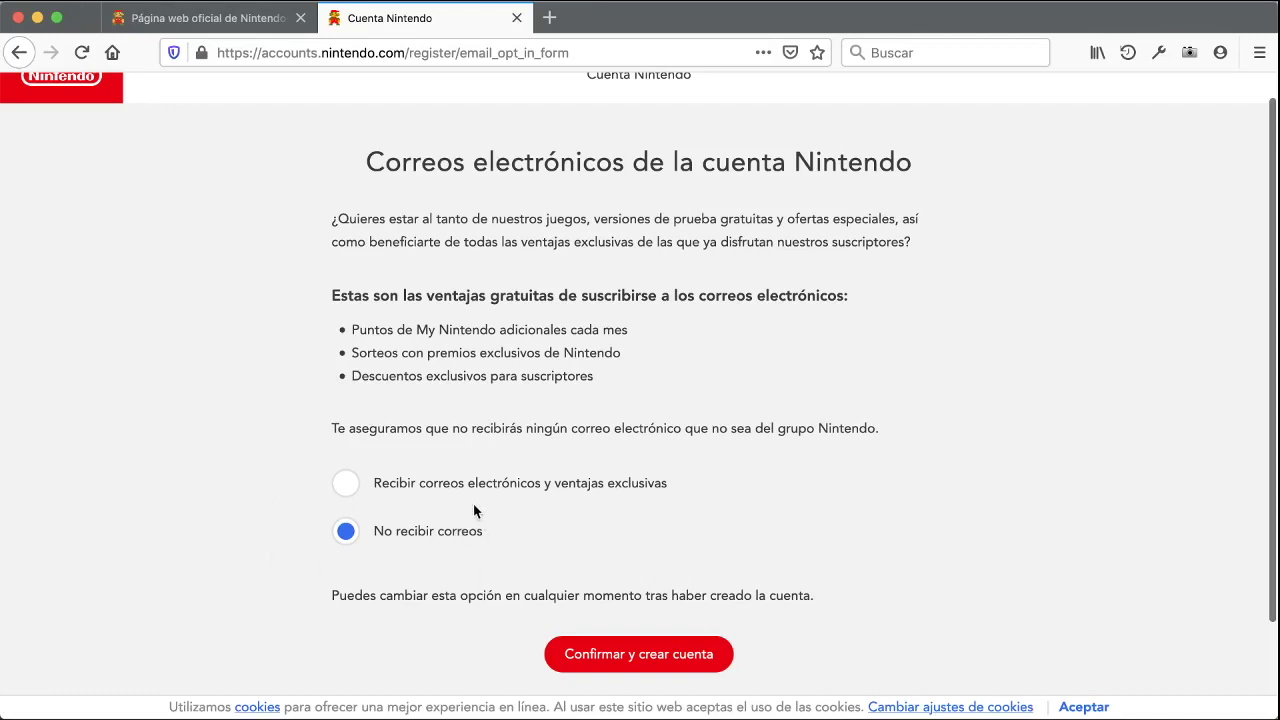
{"action": "left_click", "coordinate": [617, 660]}
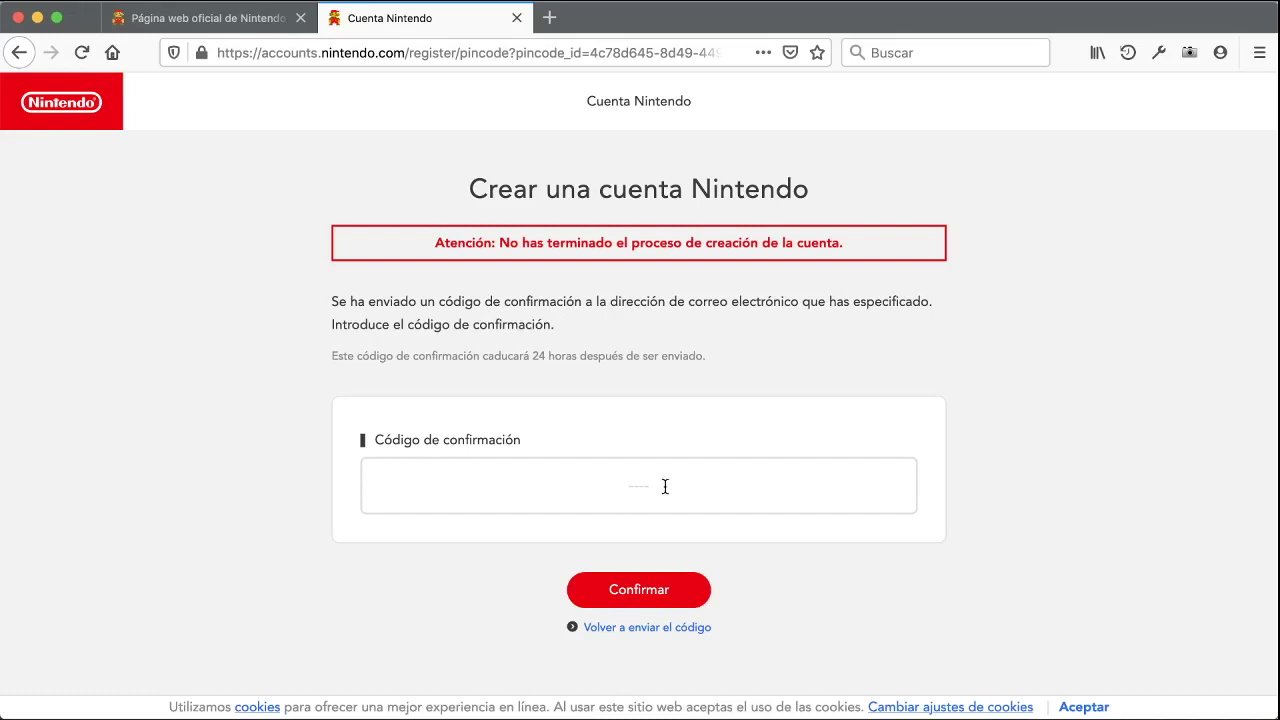
Enter the emailed code in Código de confirmación and submit it.
{"action": "left_click", "coordinate": [638, 596]}
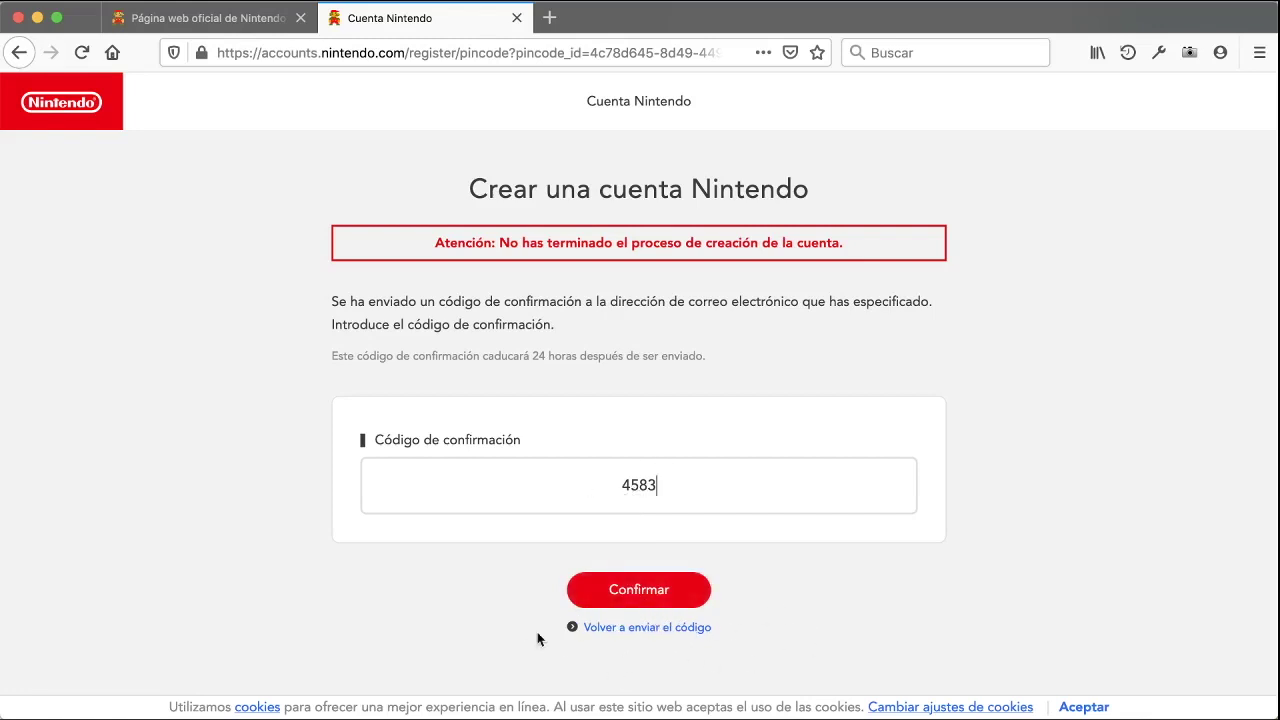
{"action": "left_click", "coordinate": [641, 594]}
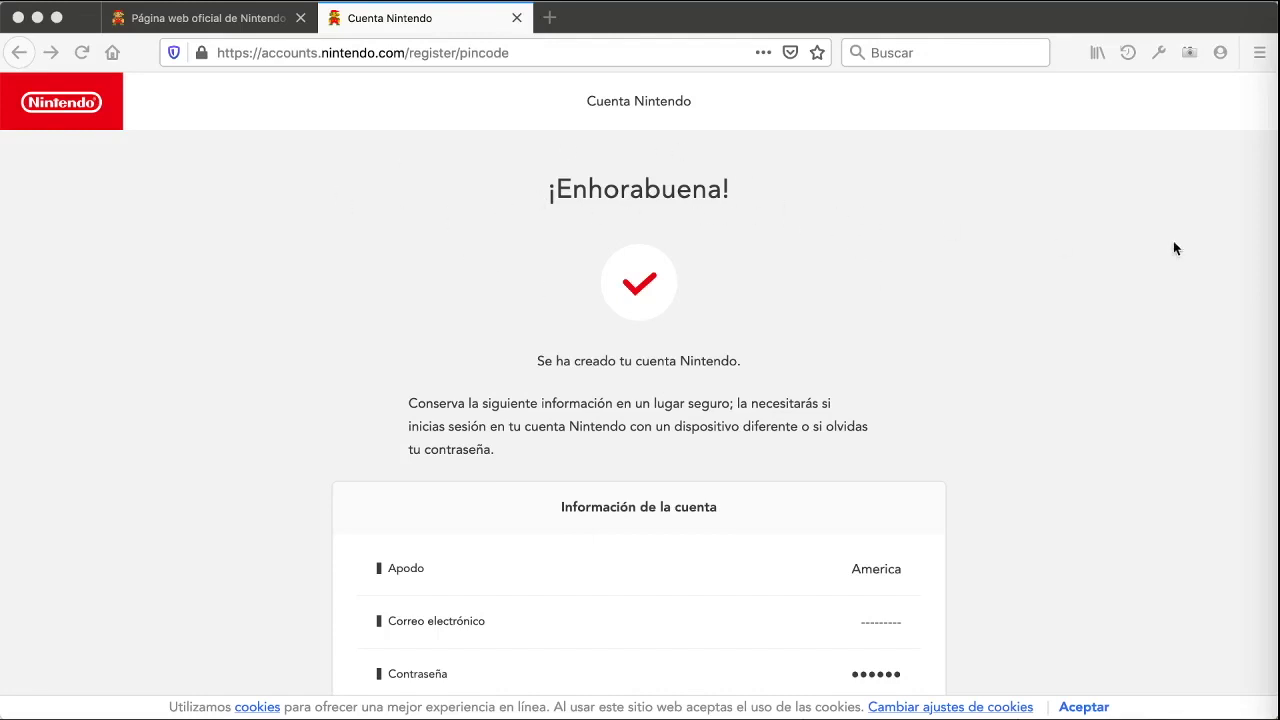
Scroll through the ¡Enhorabuena! page to review the new account's information.
{"action": "scroll", "coordinate": [1134, 248], "scroll_direction": "down", "scroll_amount": 4}
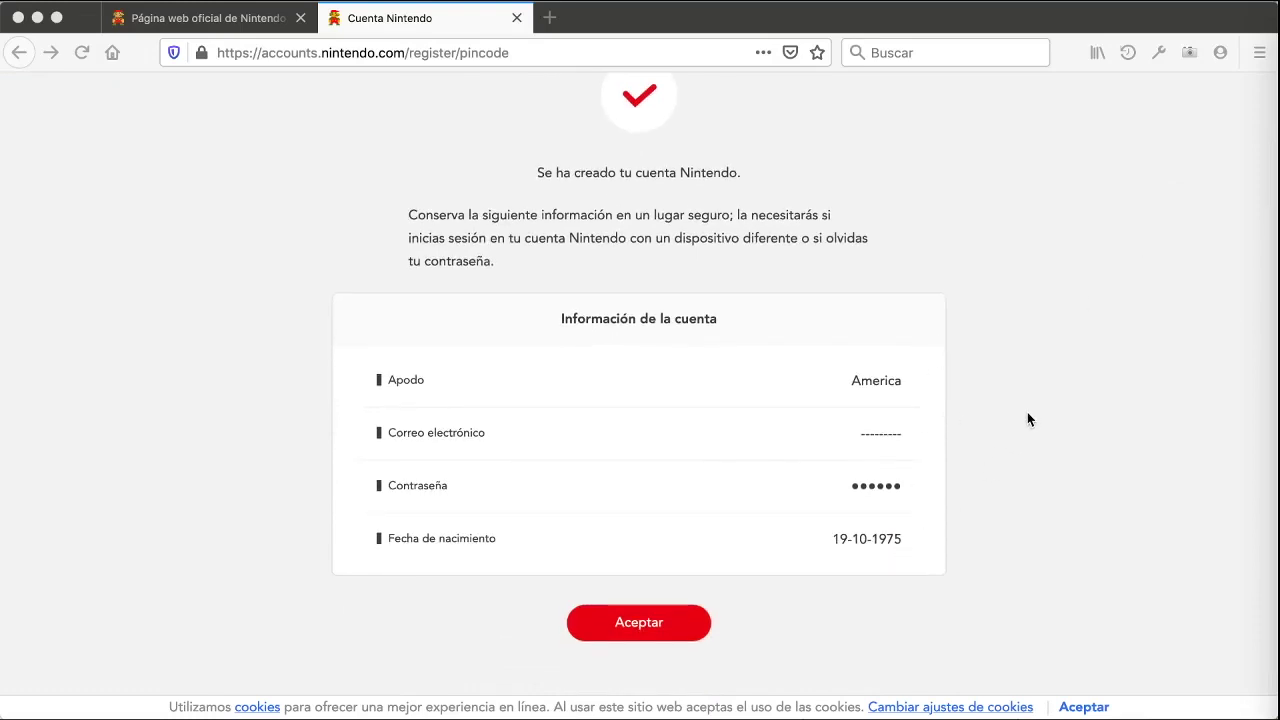
{"action": "scroll", "coordinate": [1035, 412], "scroll_direction": "up", "scroll_amount": 4}
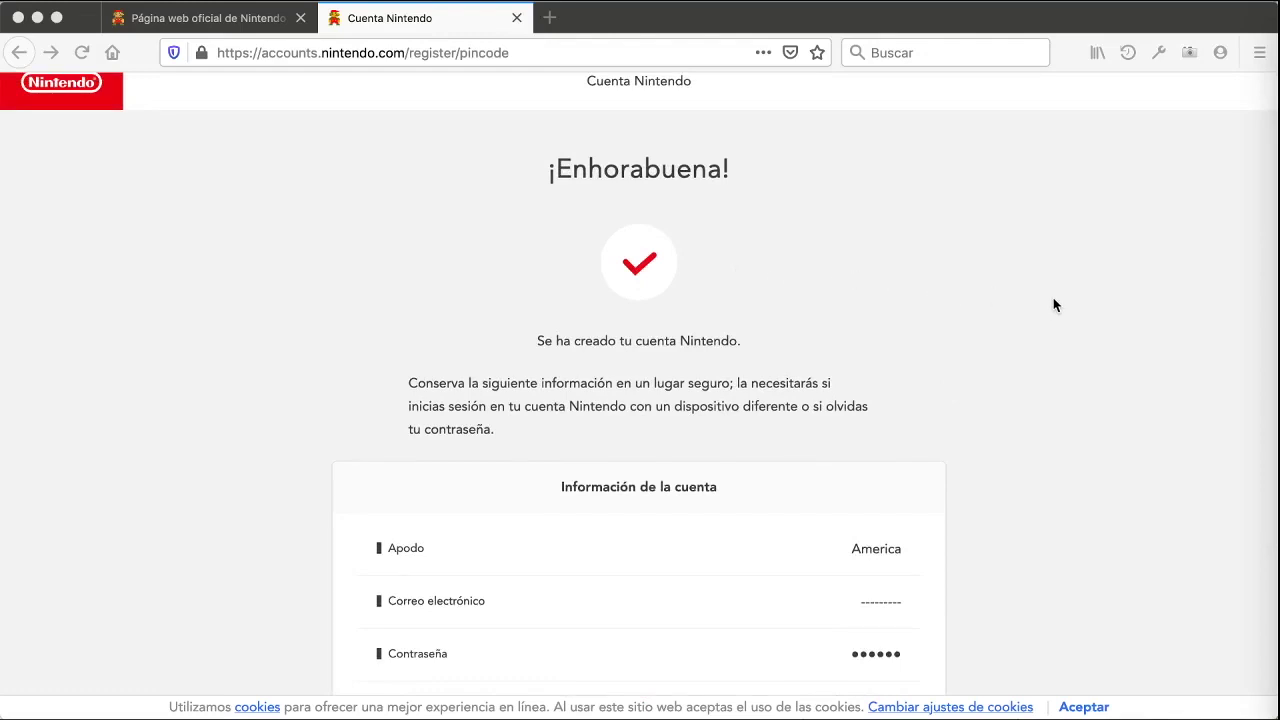
{"action": "scroll", "coordinate": [1053, 299], "scroll_direction": "up", "scroll_amount": 1}
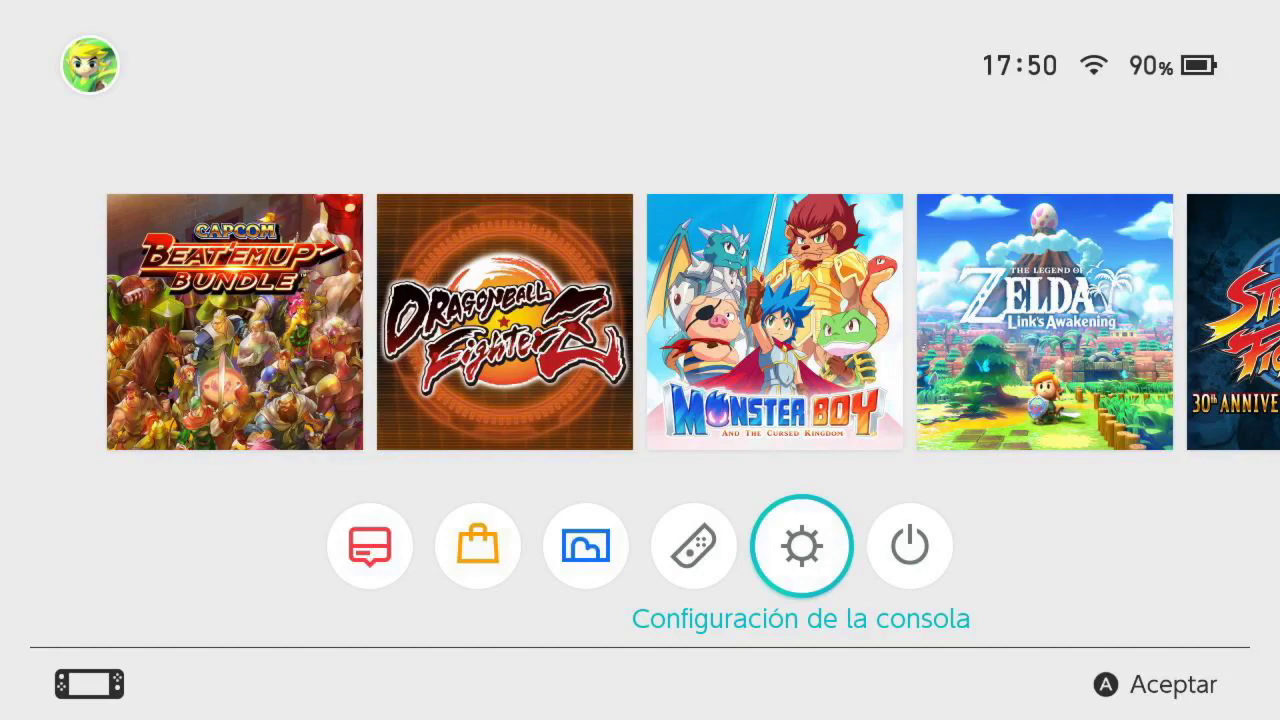
Open Configuración de la consola, then Registrar un usuario under Perfil de usuario.
{"action": "key", "text": "Return"}
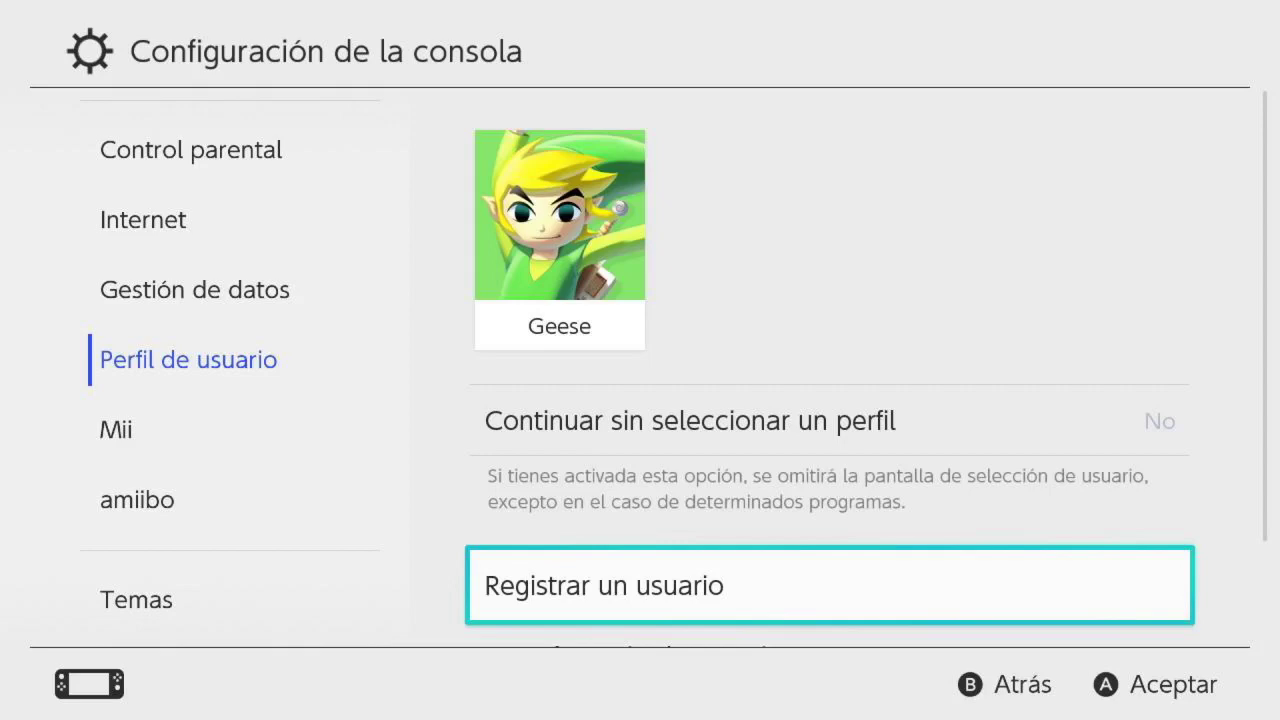
{"action": "key", "text": "Return"}
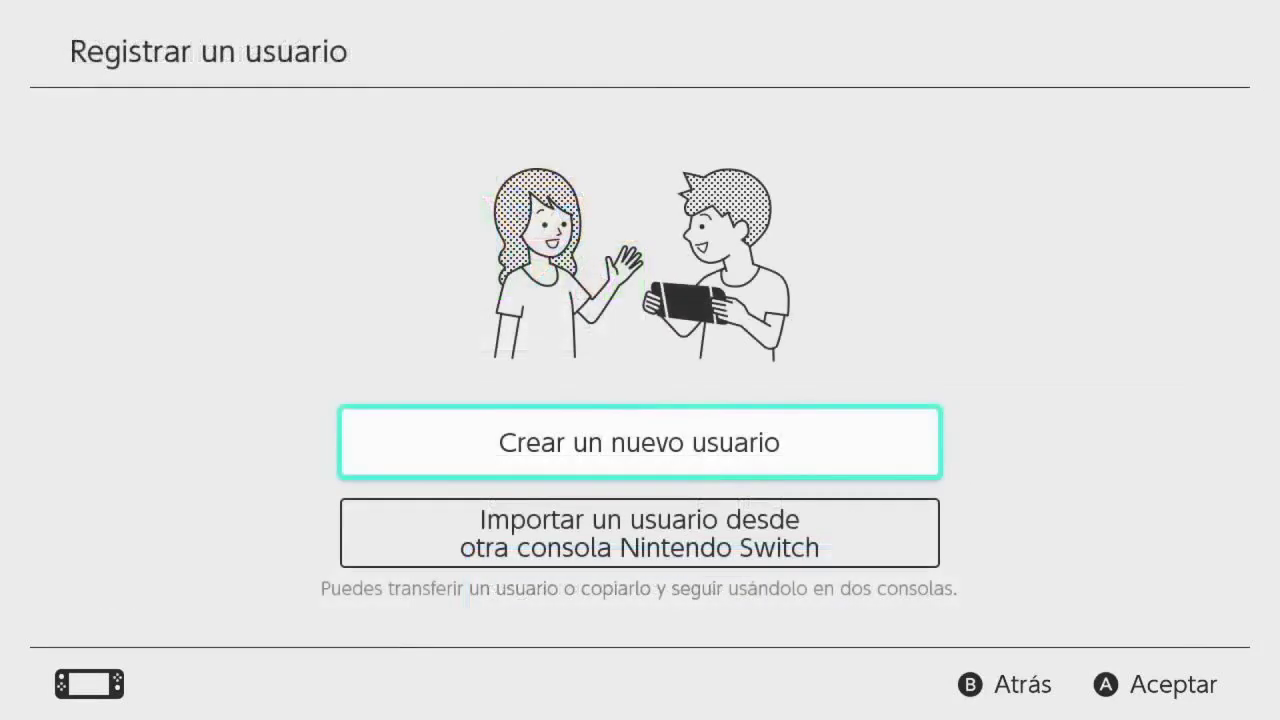